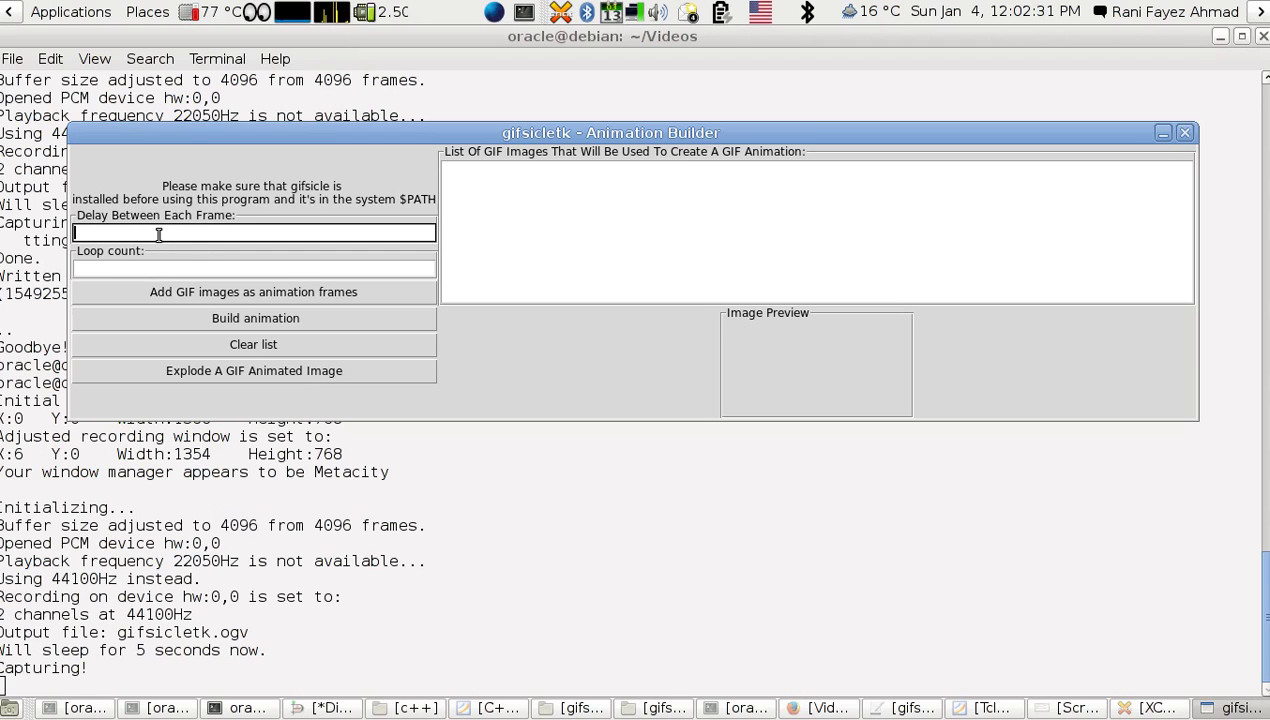
Place the cursor in the Animation Builder's Loop count field
left_click(113, 268)
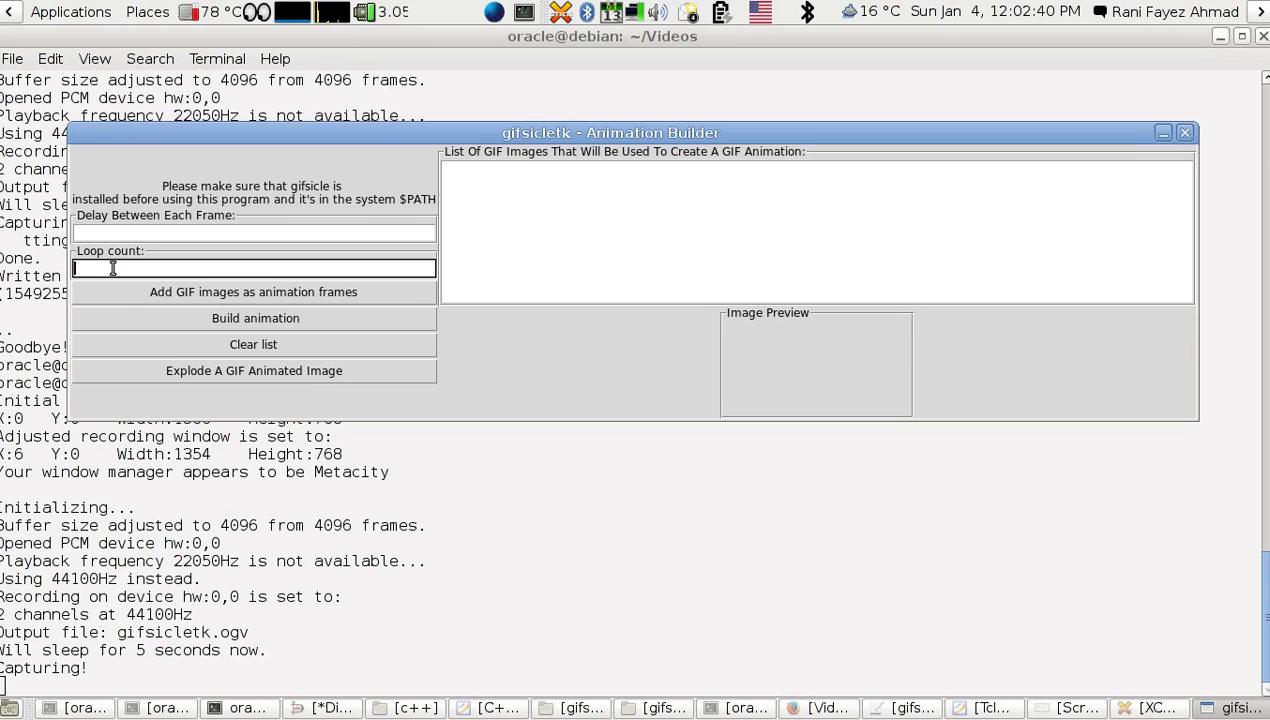
Add pic1.gif through pic4.gif from the gifsicle Pictures folder to the frame list
left_click(193, 296)
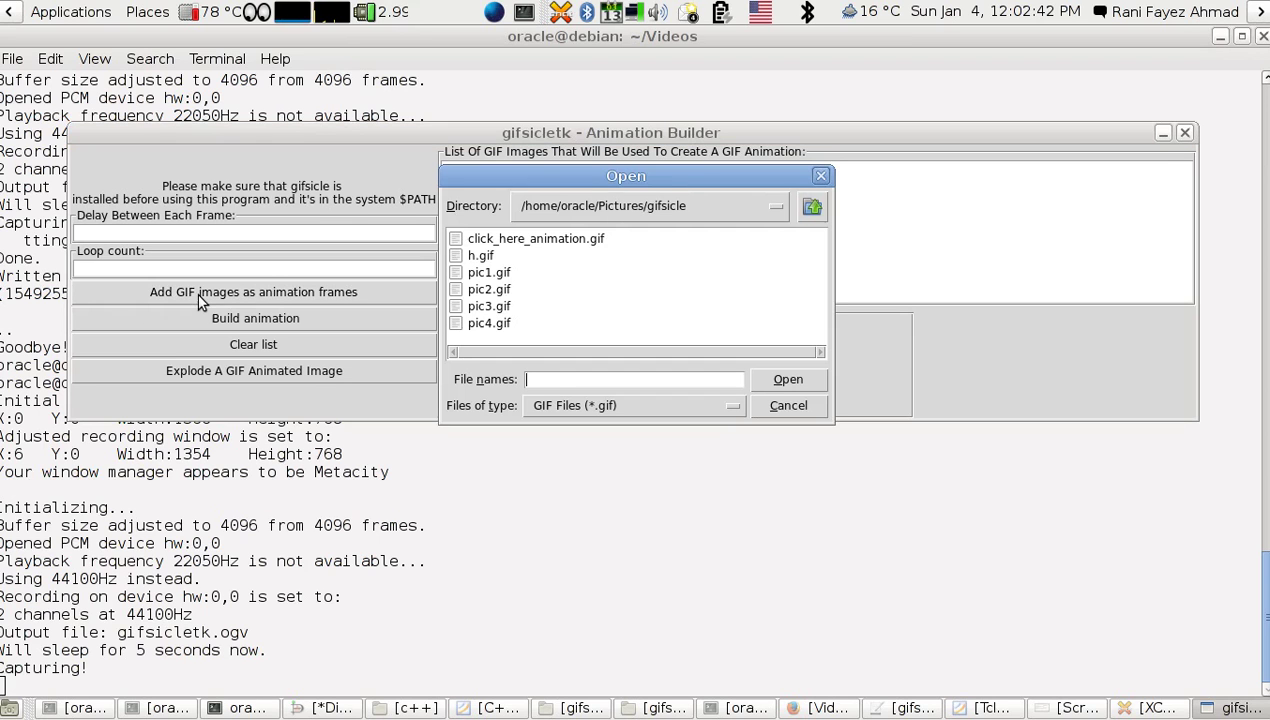
left_click(507, 279)
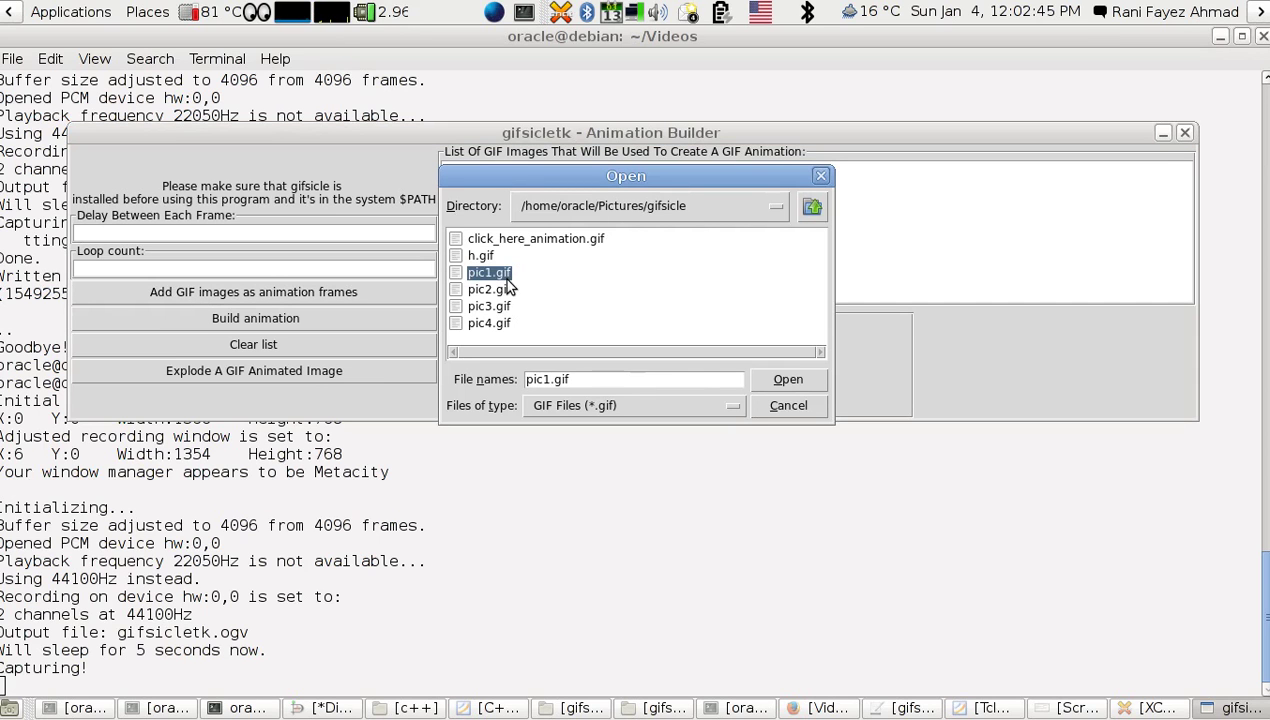
left_click(500, 323, "shift")
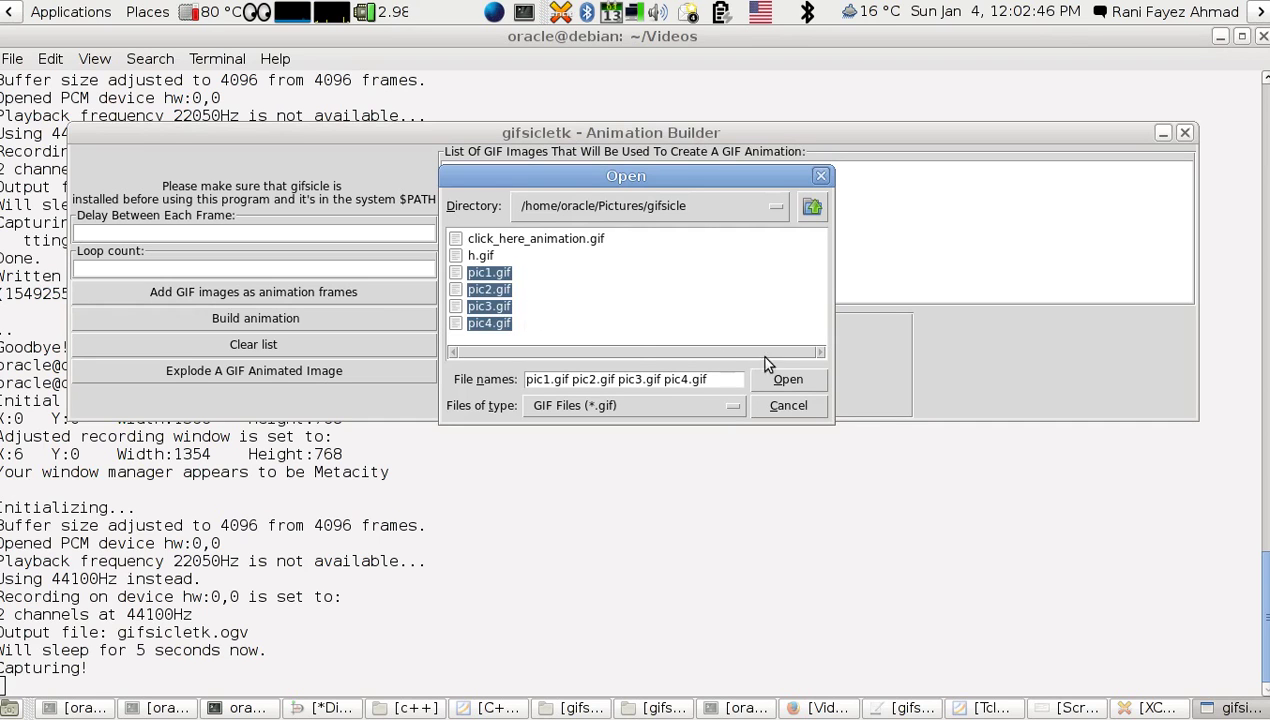
left_click(776, 380)
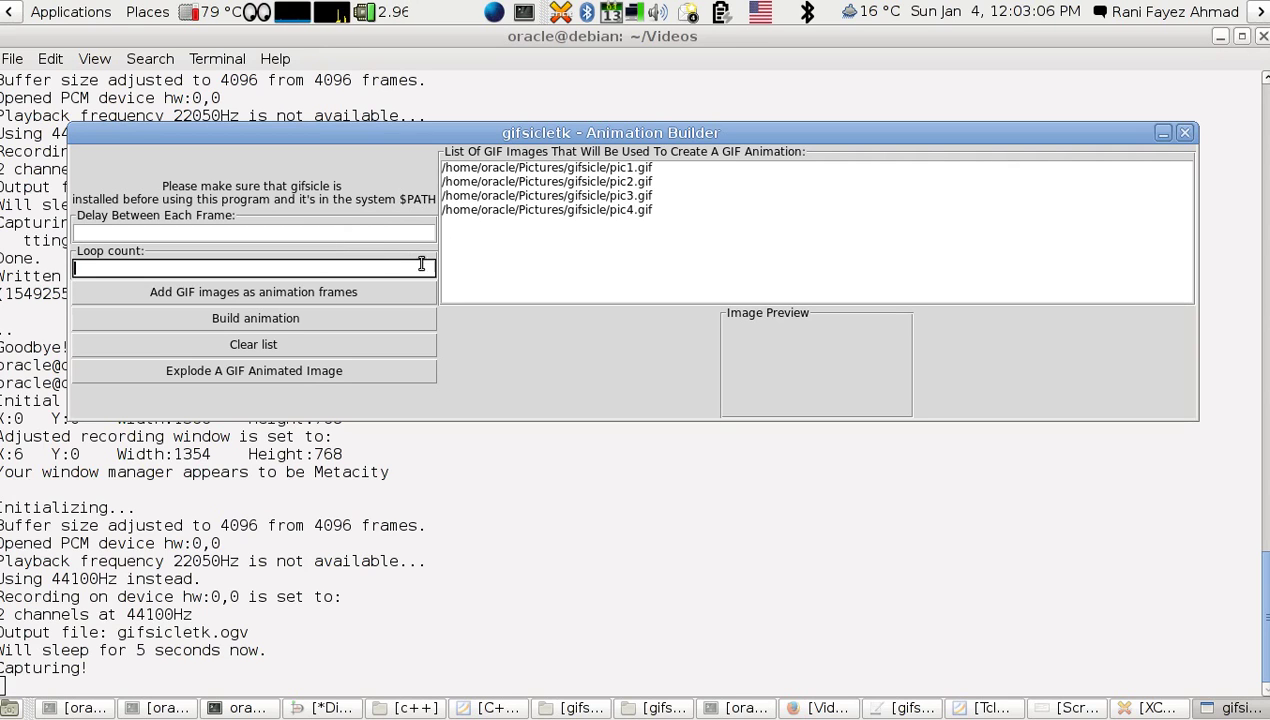
Set the frame delay to 5 and the loop count to 5, correcting a mistyped delay
left_click(260, 234)
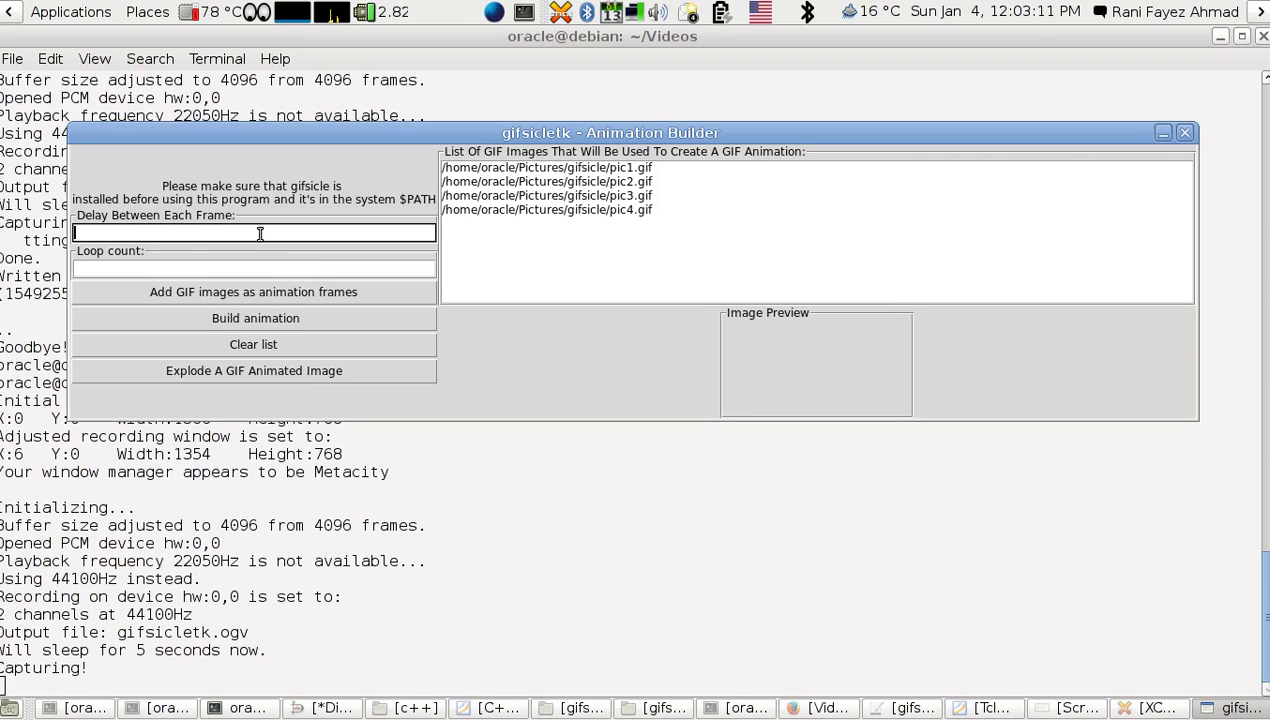
type("1")
left_click(180, 266)
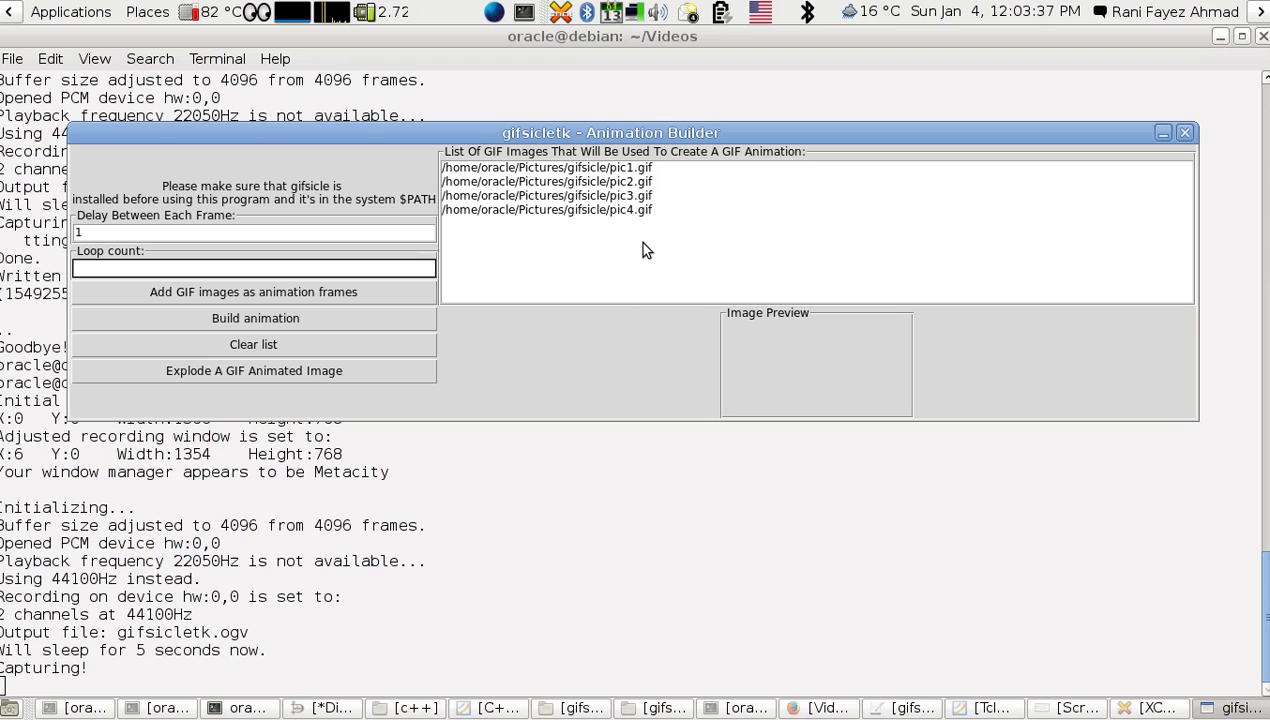
type("5")
left_click(277, 233)
type("1")
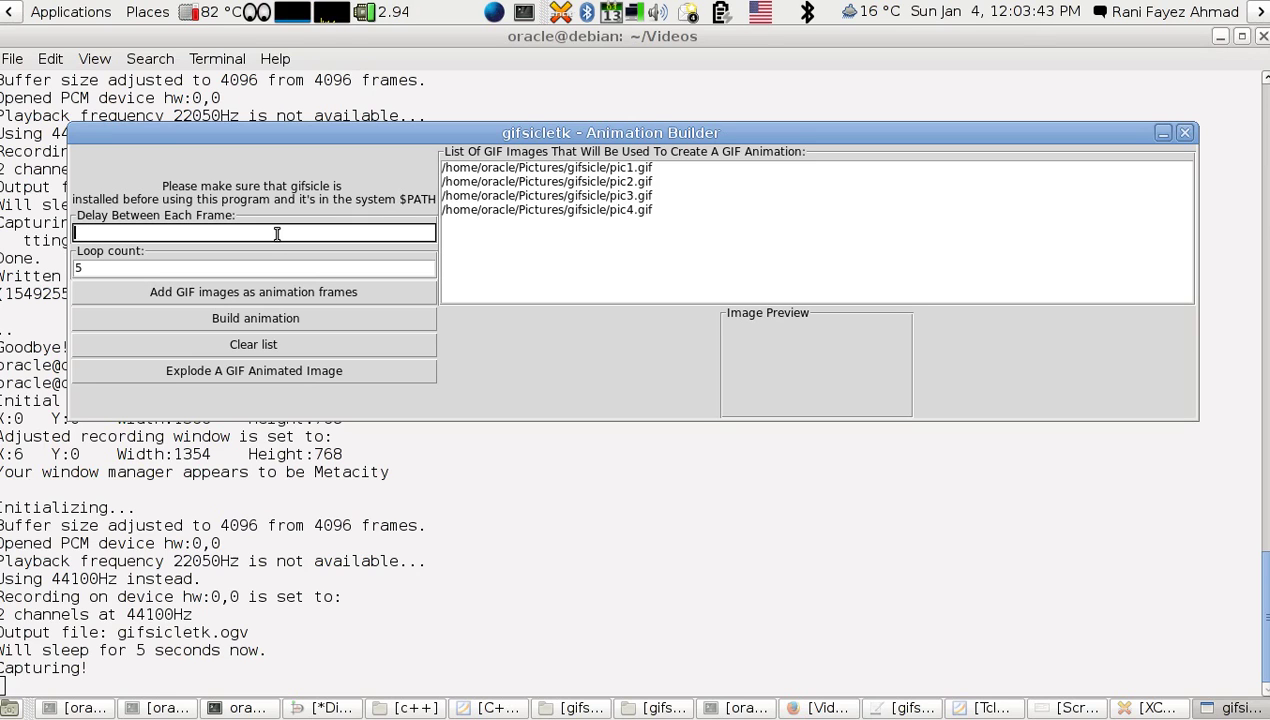
type("00")
key("BackSpace")
key("BackSpace")
key("BackSpace")
type("5")
Build the four-frame animation and save it over the existing h.gif
left_click(245, 329)
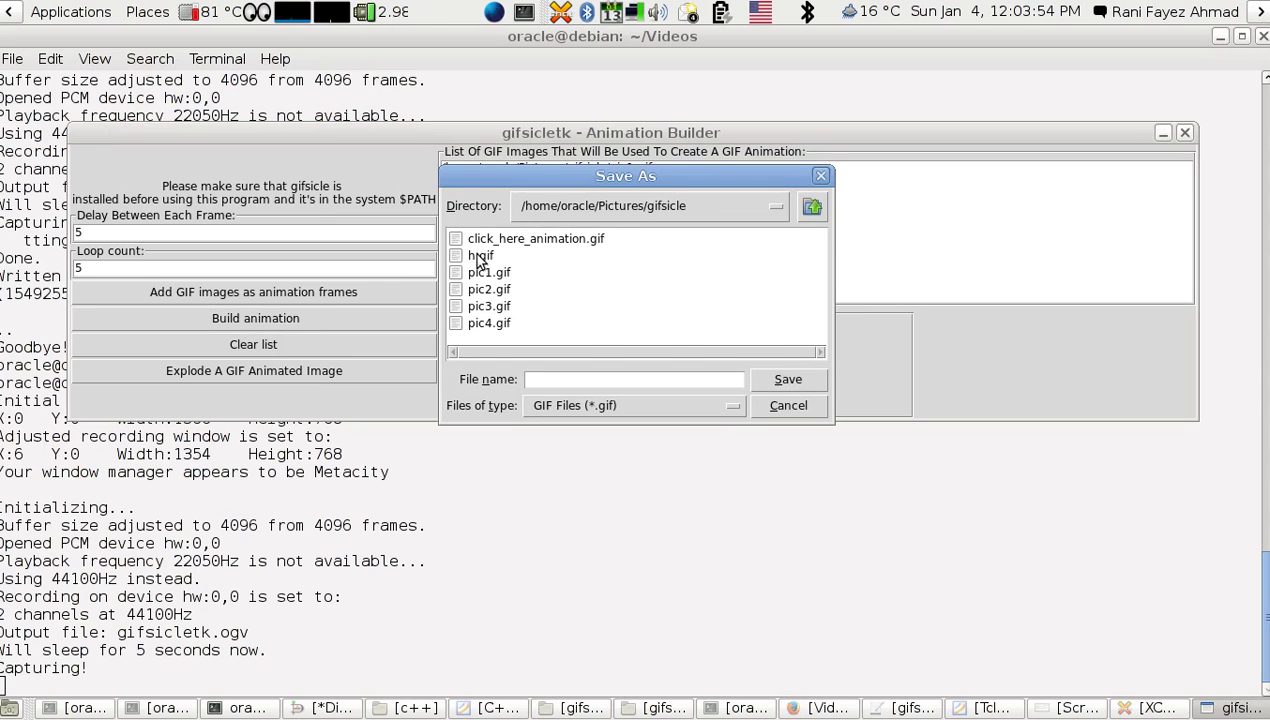
double_click(480, 257)
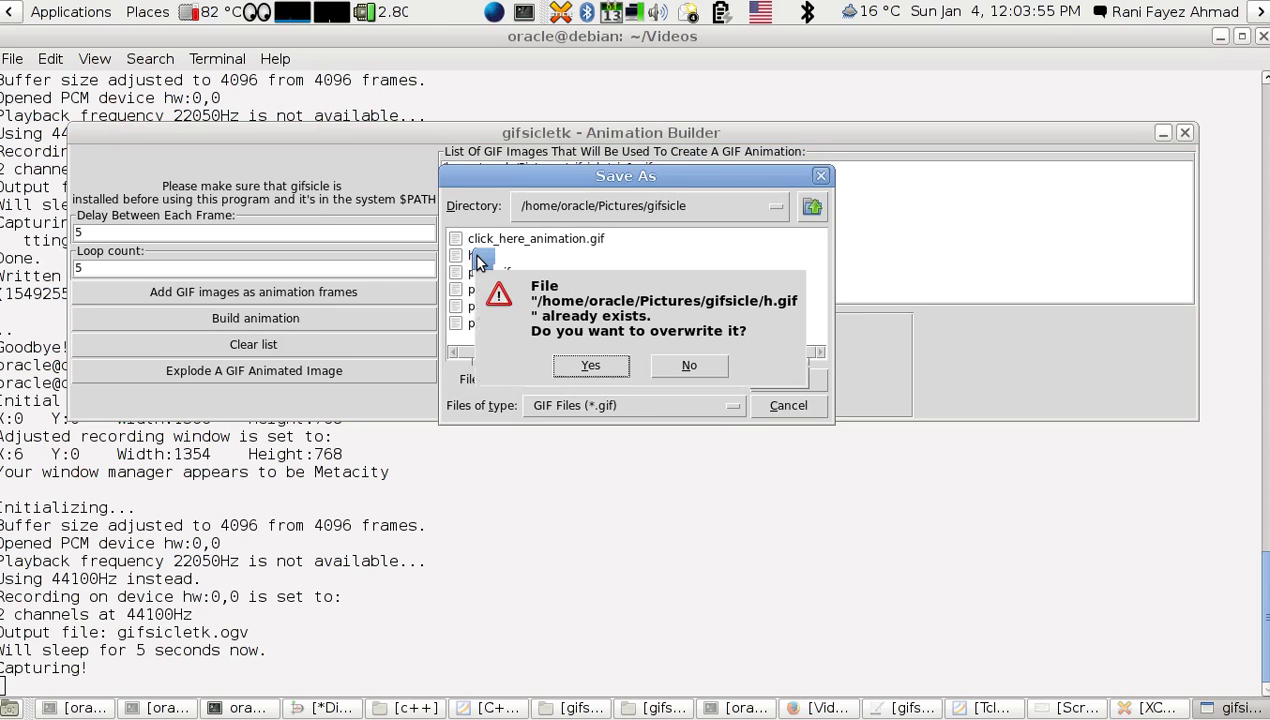
left_click(600, 366)
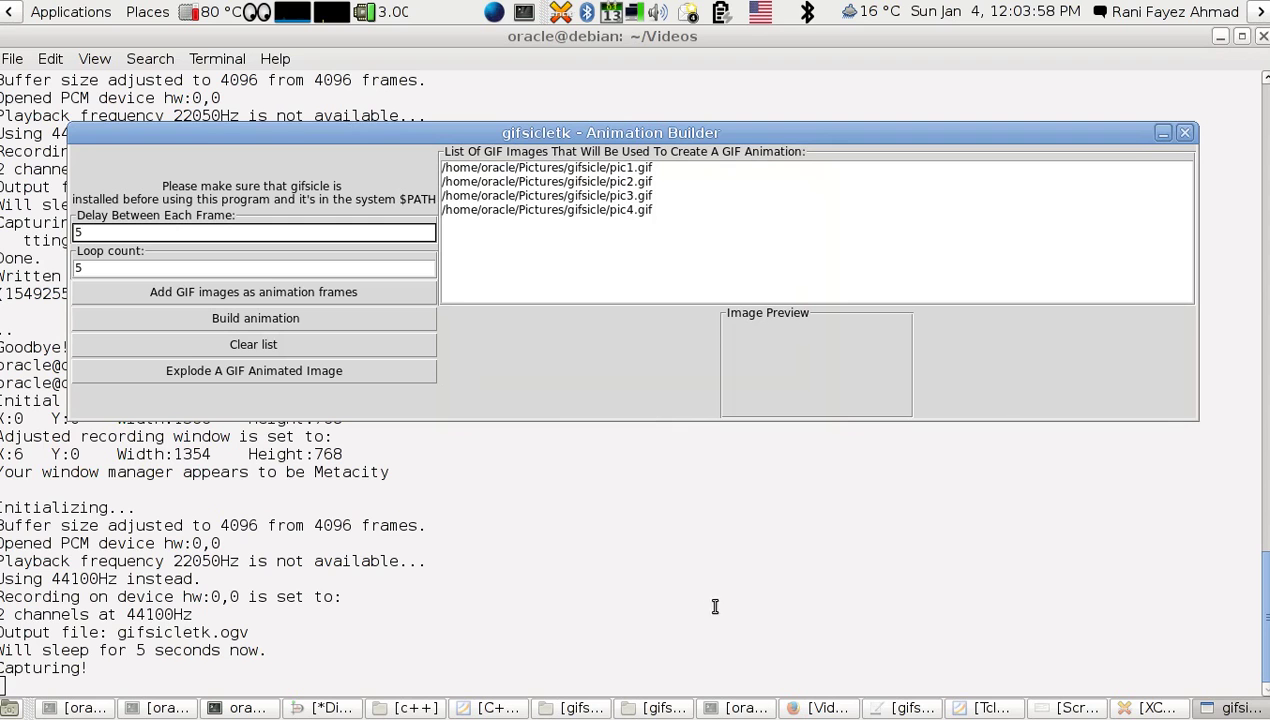
Open h.gif from the gifsicle folder in Eye of GNOME to watch it, then close the viewer
left_click(589, 711)
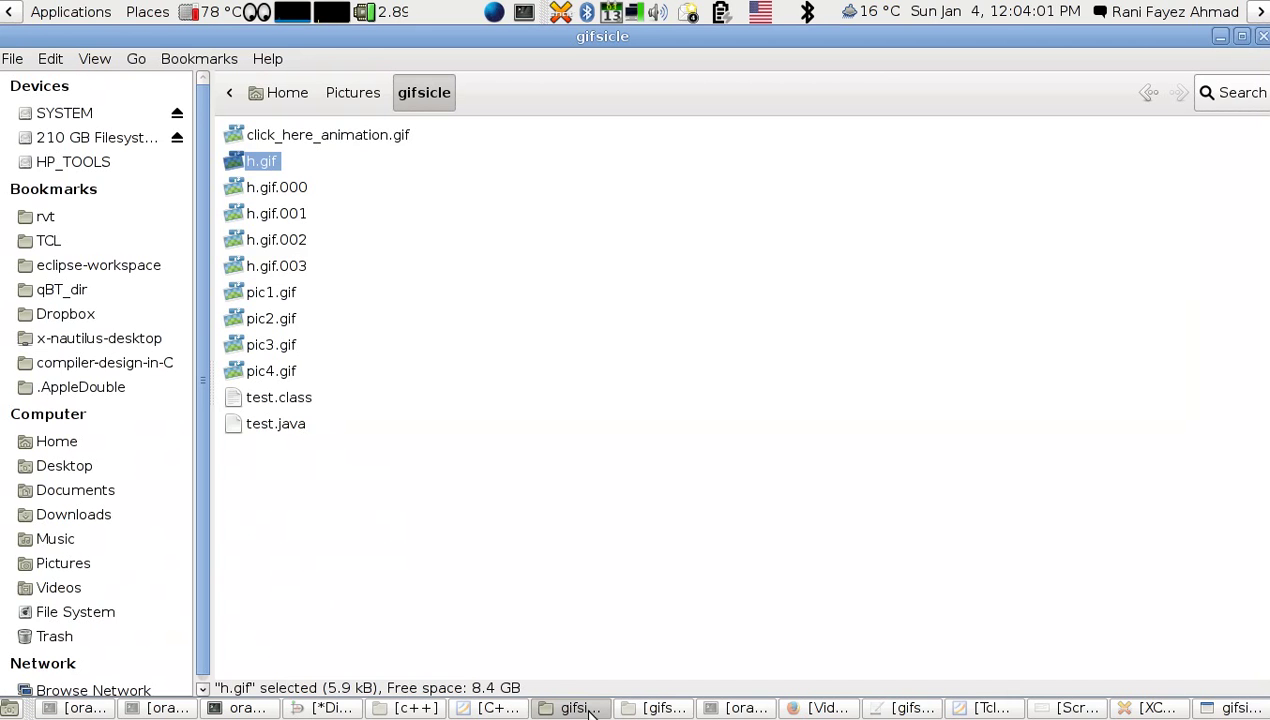
double_click(237, 168)
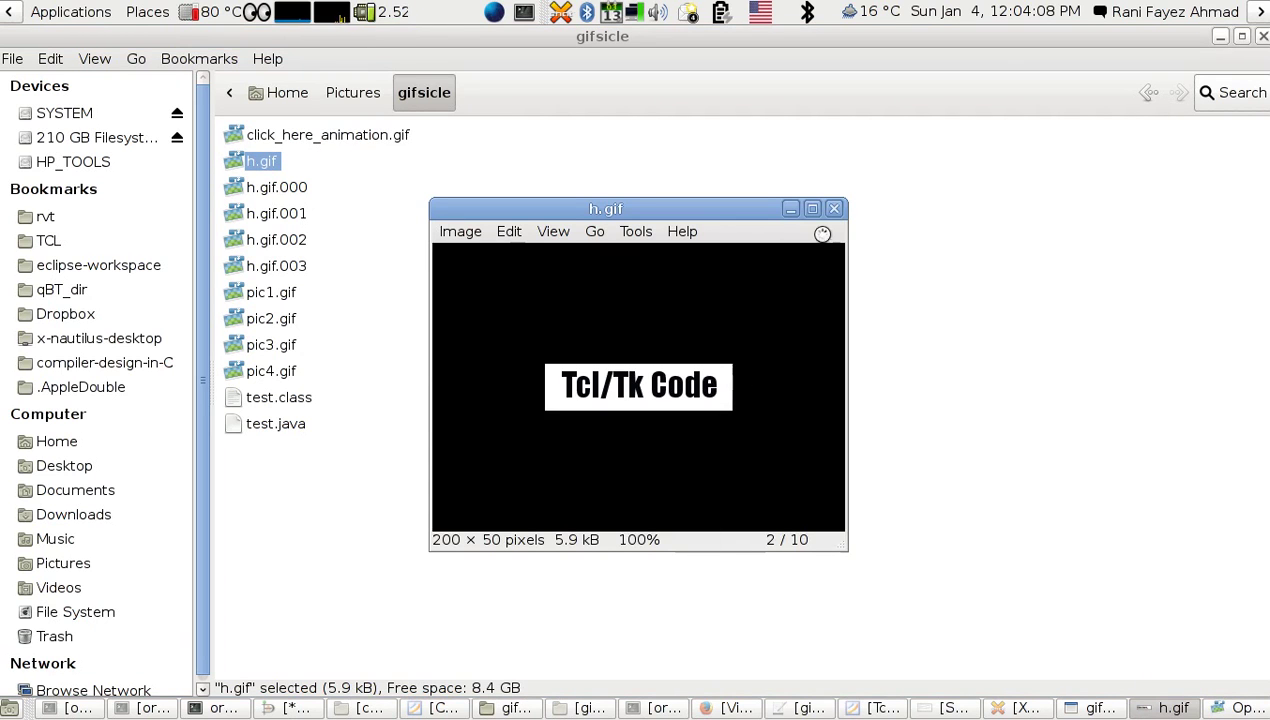
left_click(834, 207)
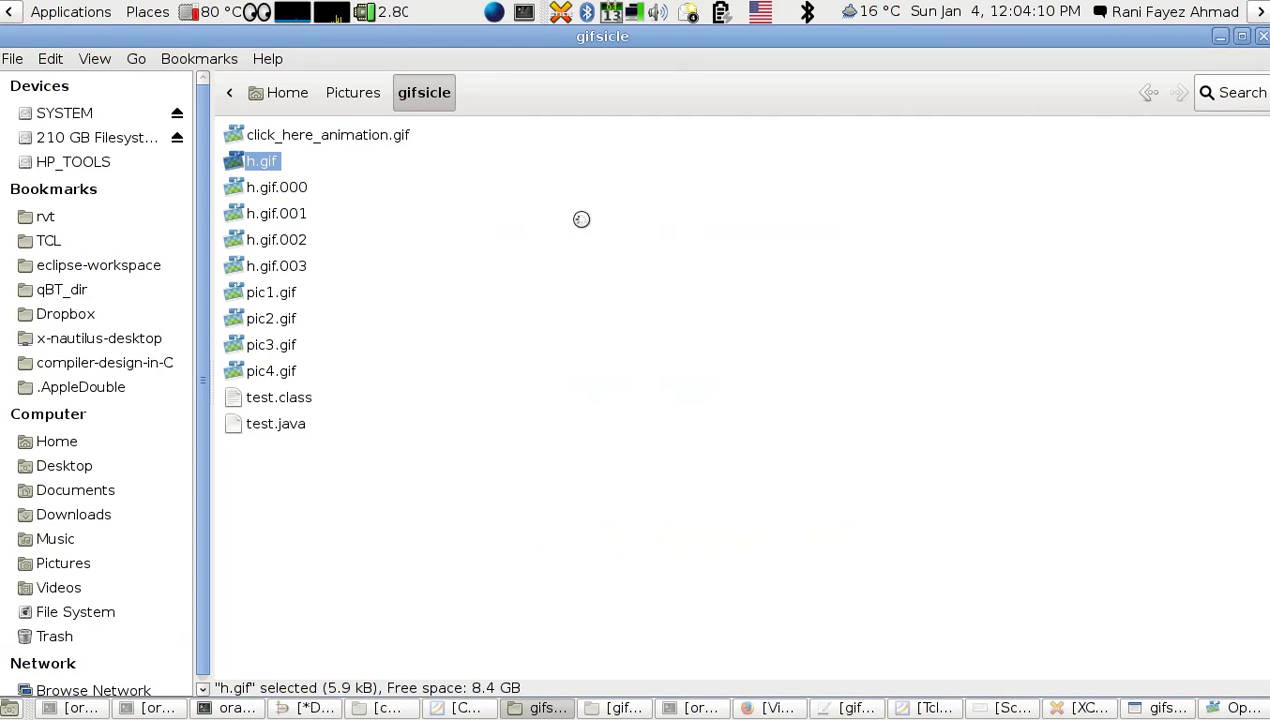
Reopen h.gif, dismiss load errors while browsing neighbours, close the viewer, and return to the builder
double_click(256, 163)
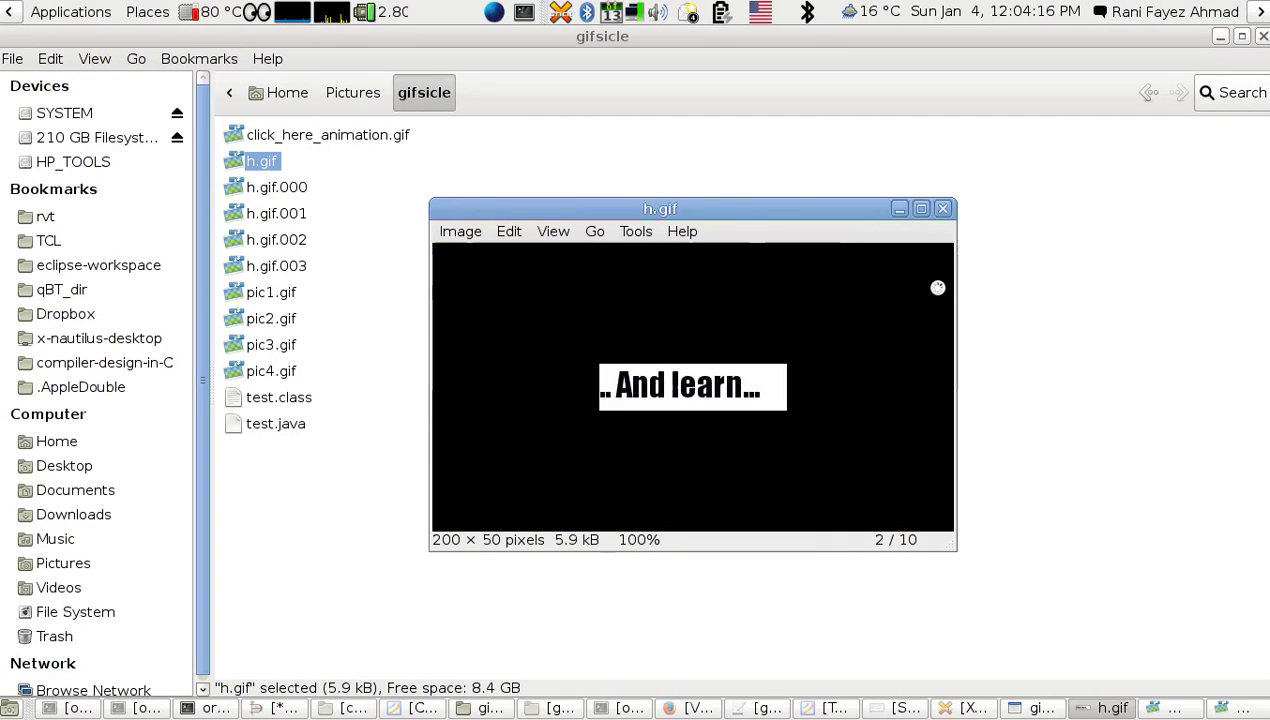
key("Left")
left_click(937, 287)
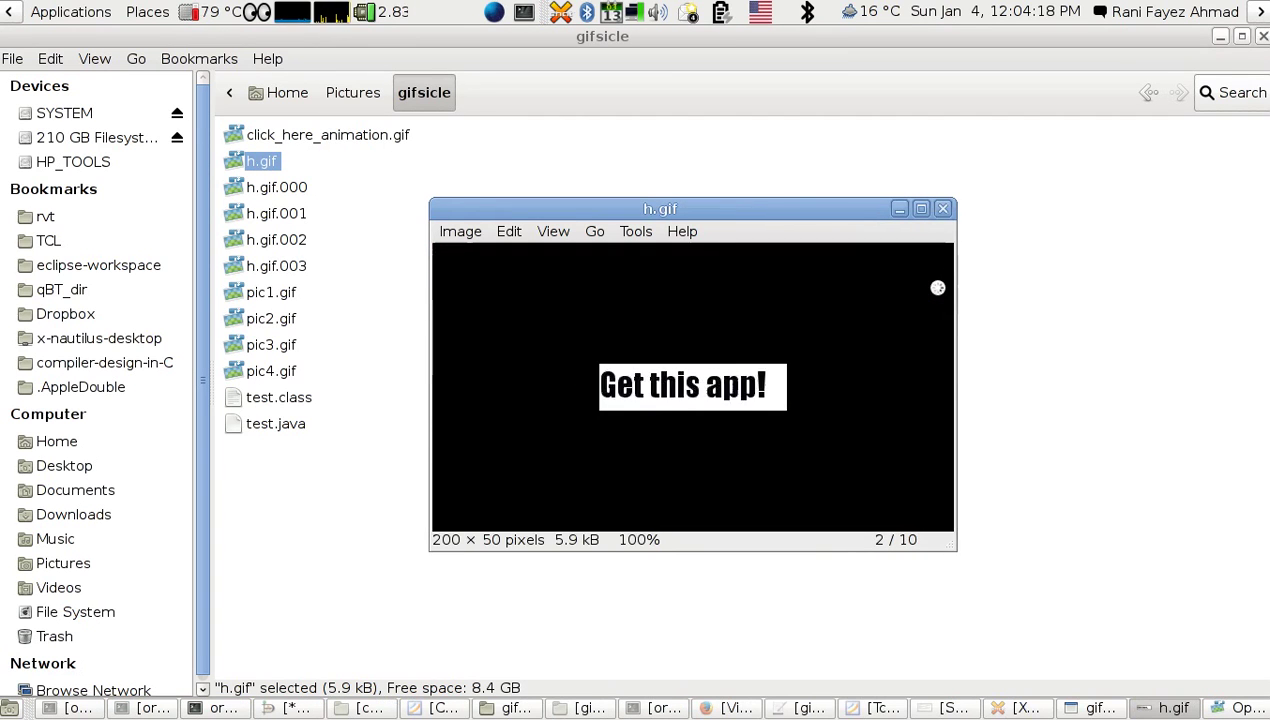
key("Left")
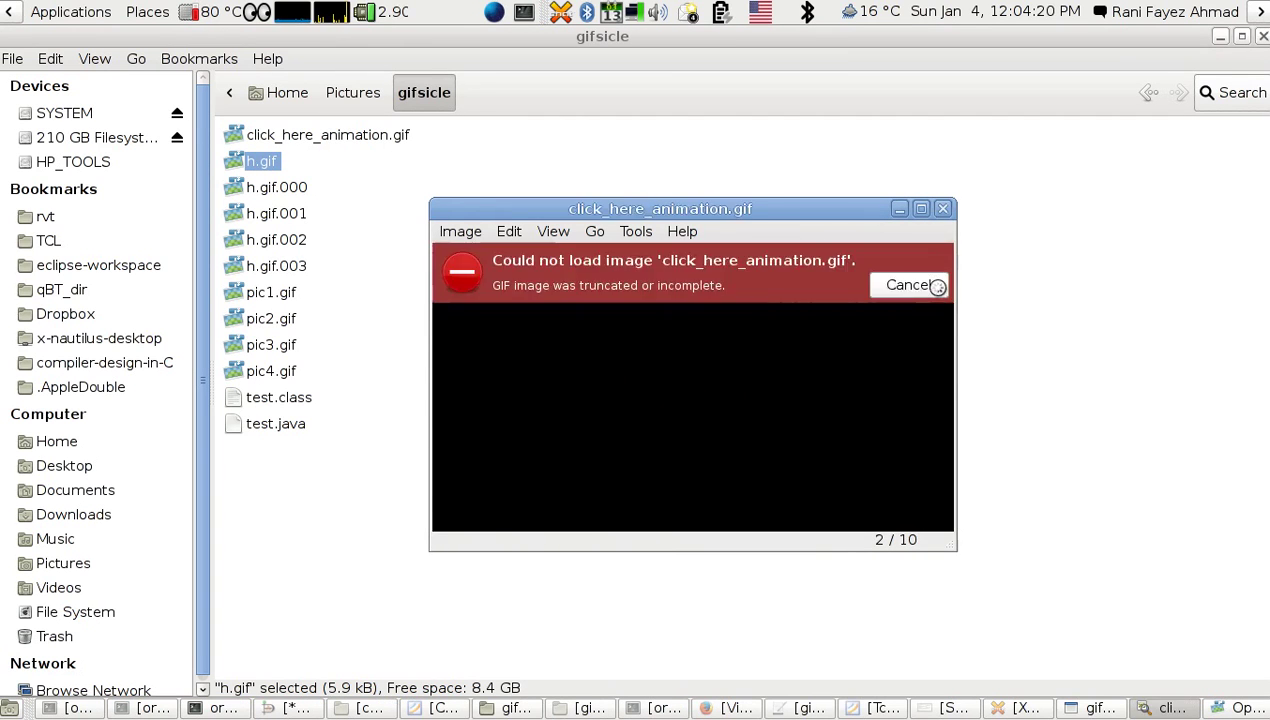
left_click(937, 287)
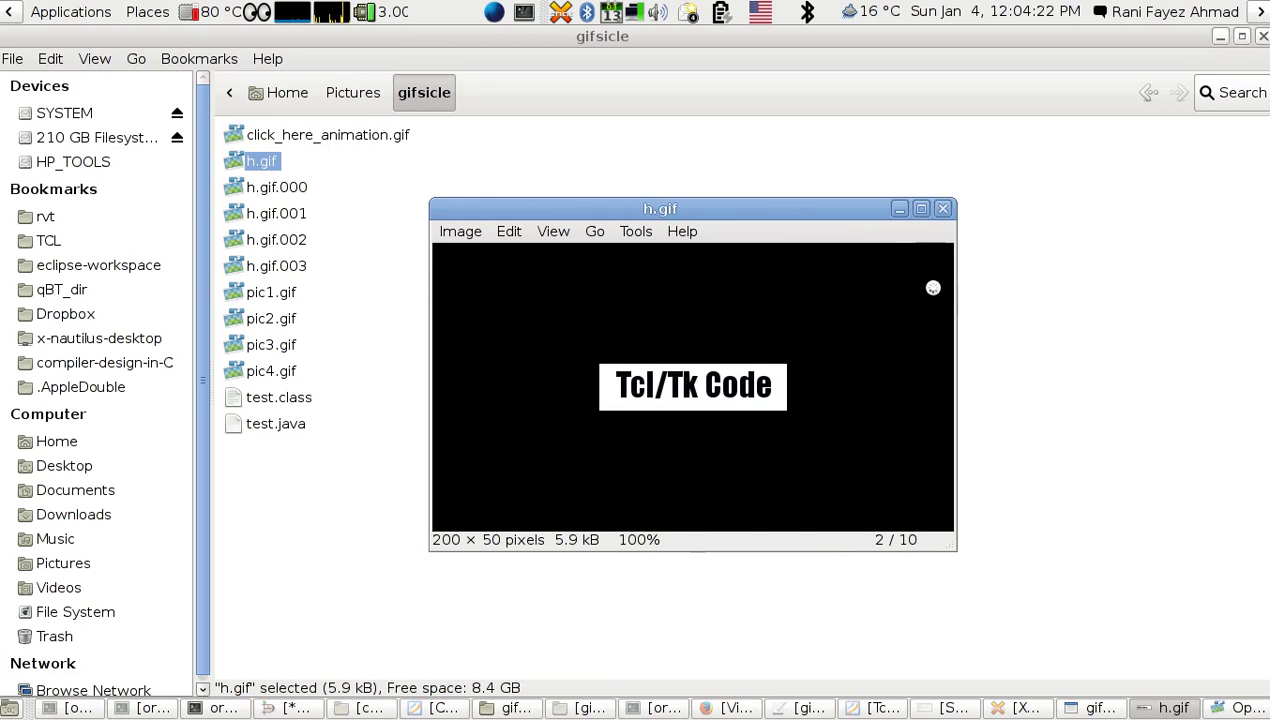
left_click(943, 208)
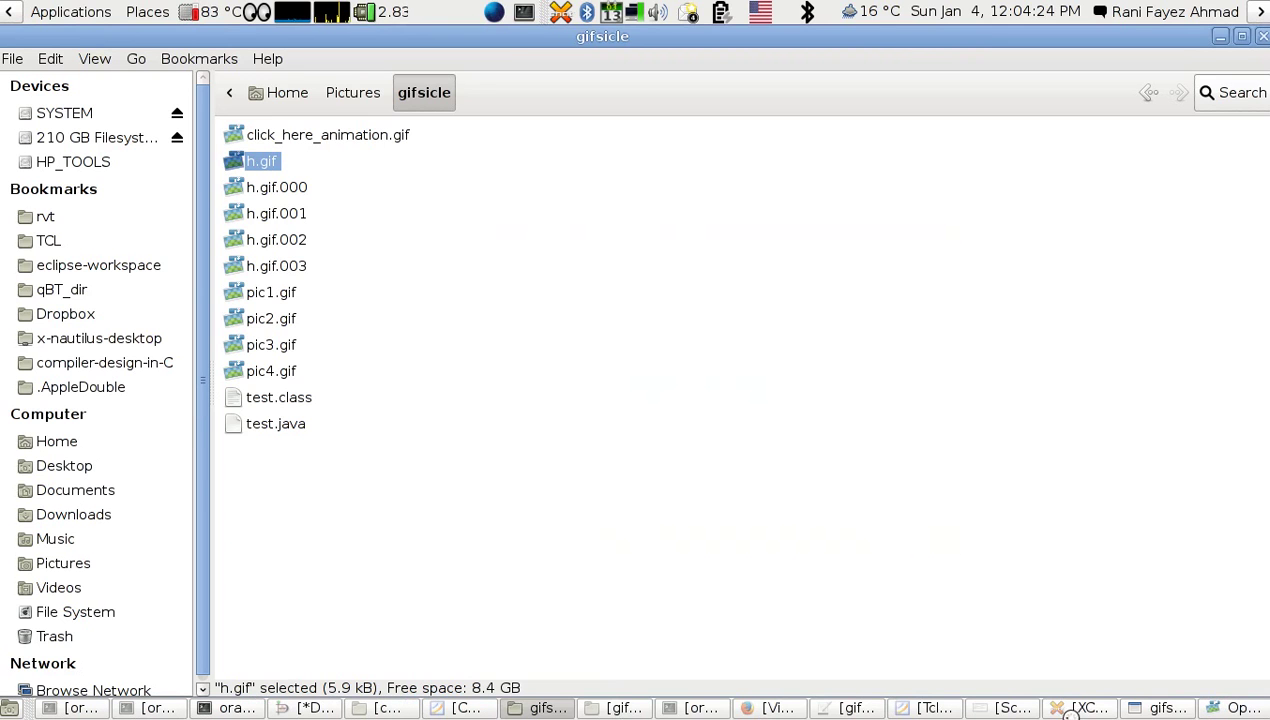
left_click(1160, 708)
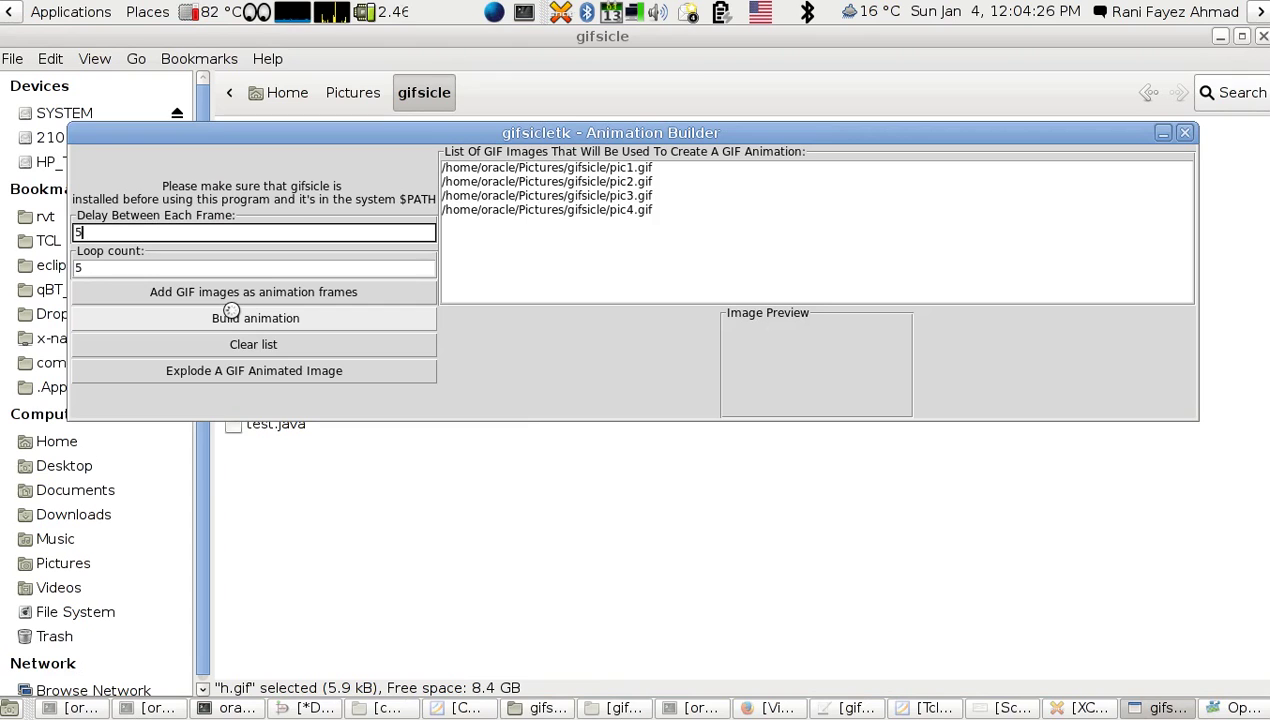
Change the delay between frames to 20
type("0")
key("BackSpace")
key("BackSpace")
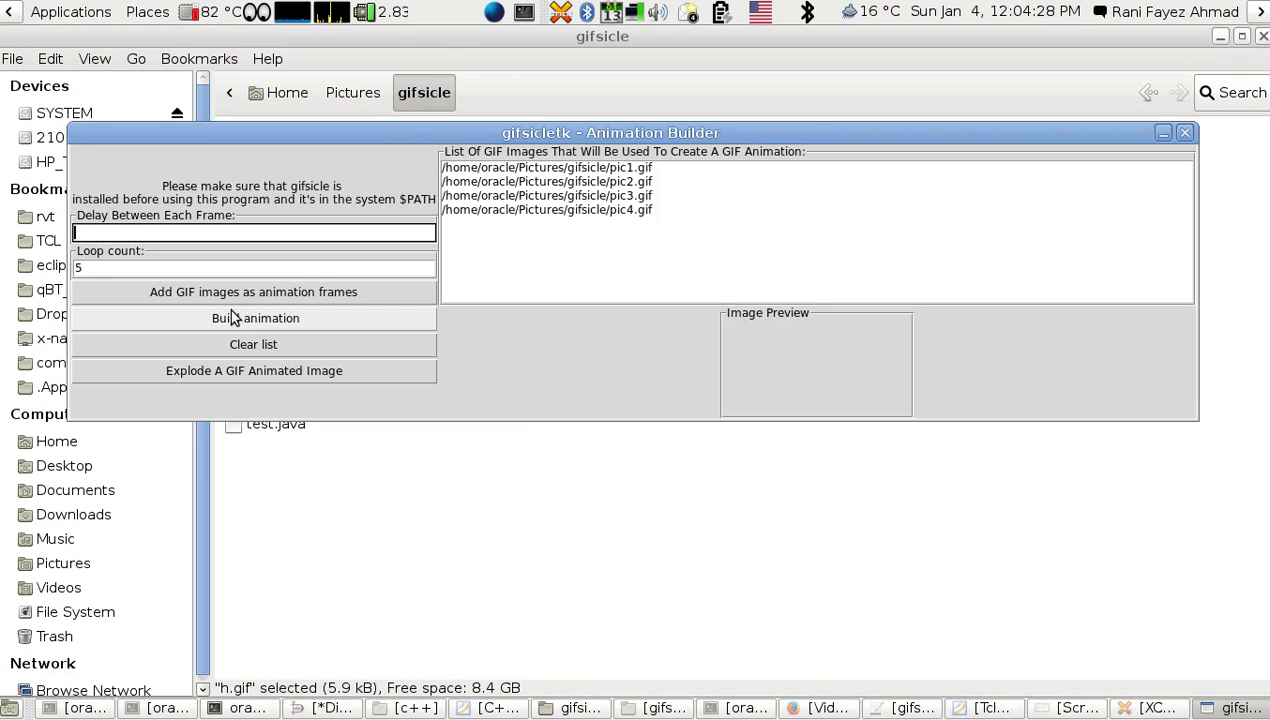
type("10")
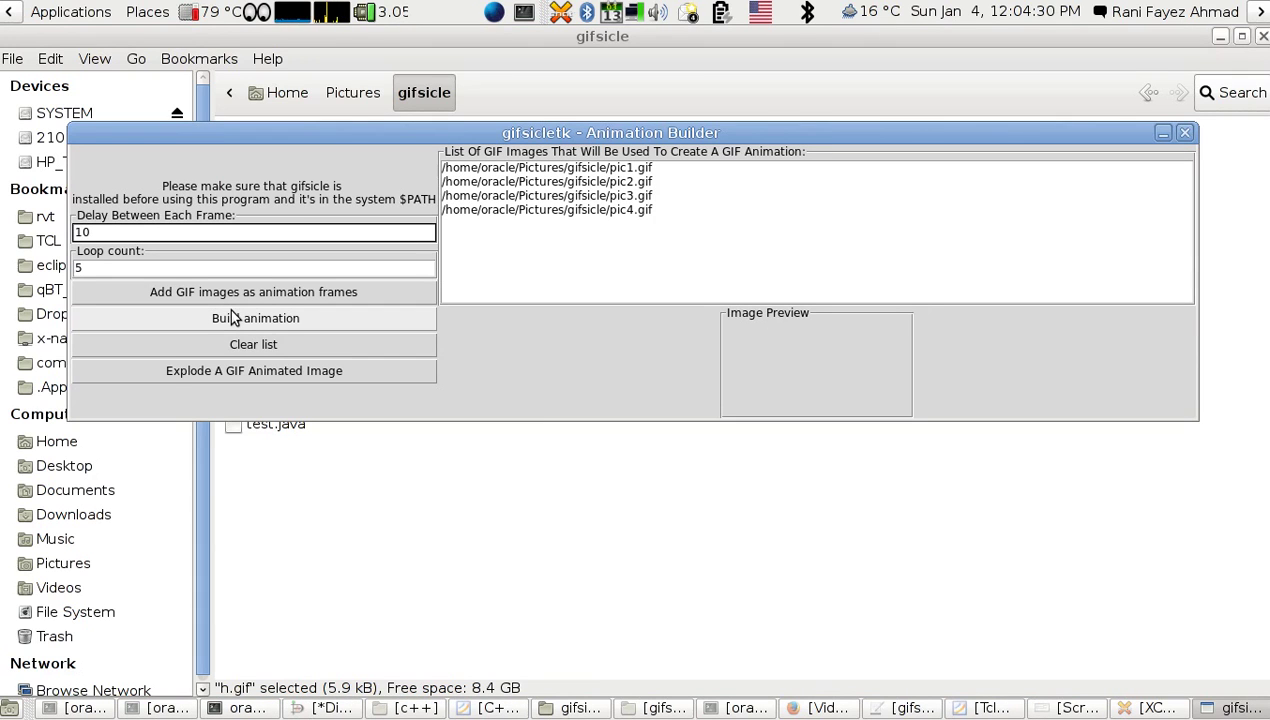
key("BackSpace")
key("BackSpace")
type("2")
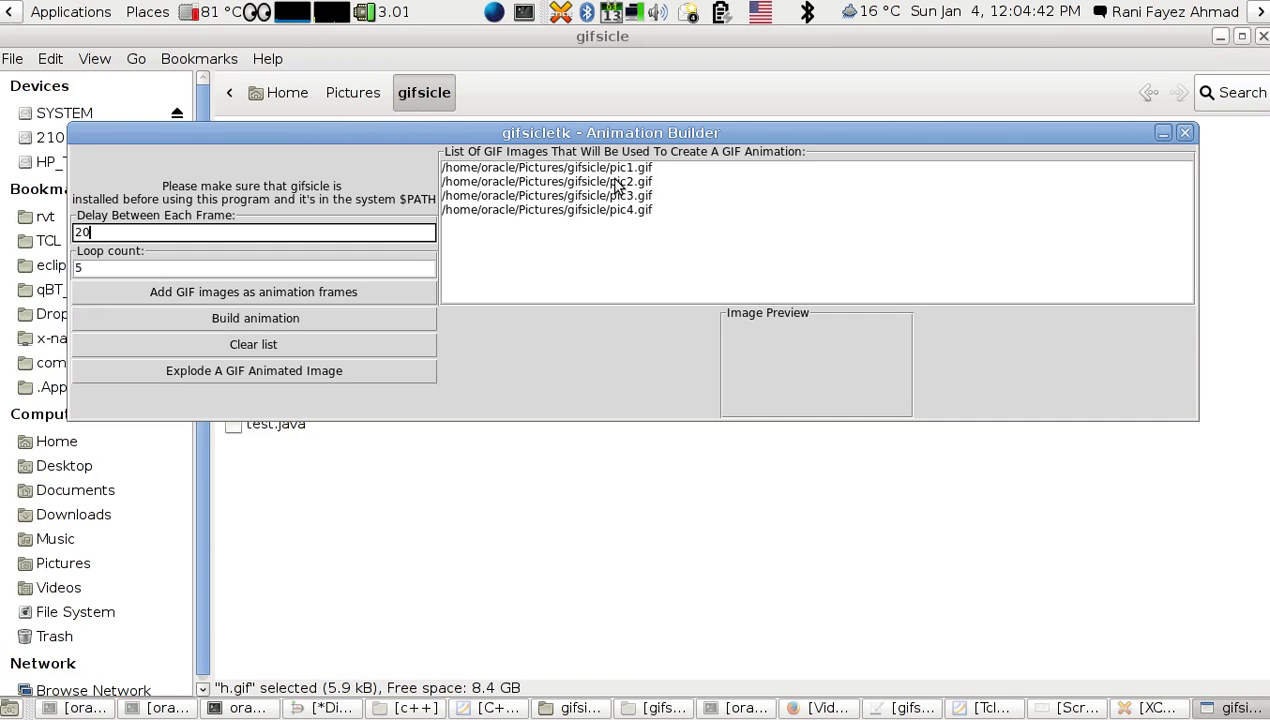
Rebuild the animation over h.gif, cancel the Explode dialog, and minimize the builder
left_click(280, 320)
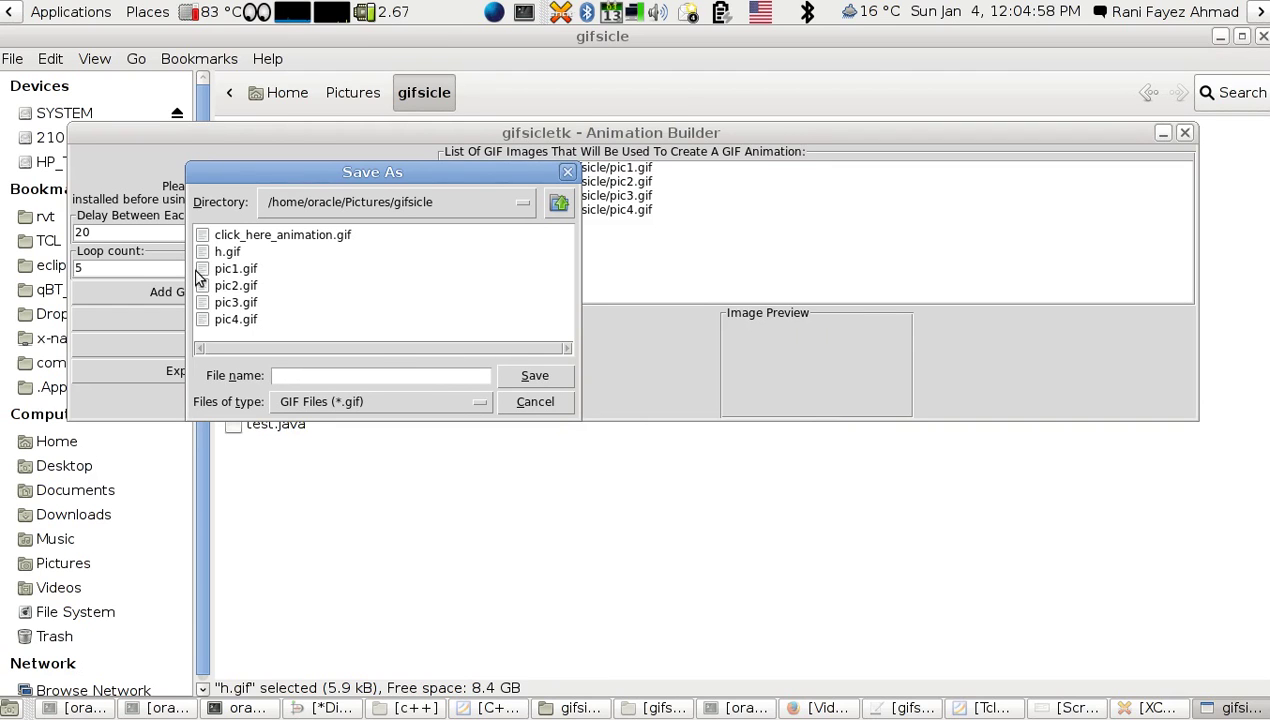
double_click(222, 252)
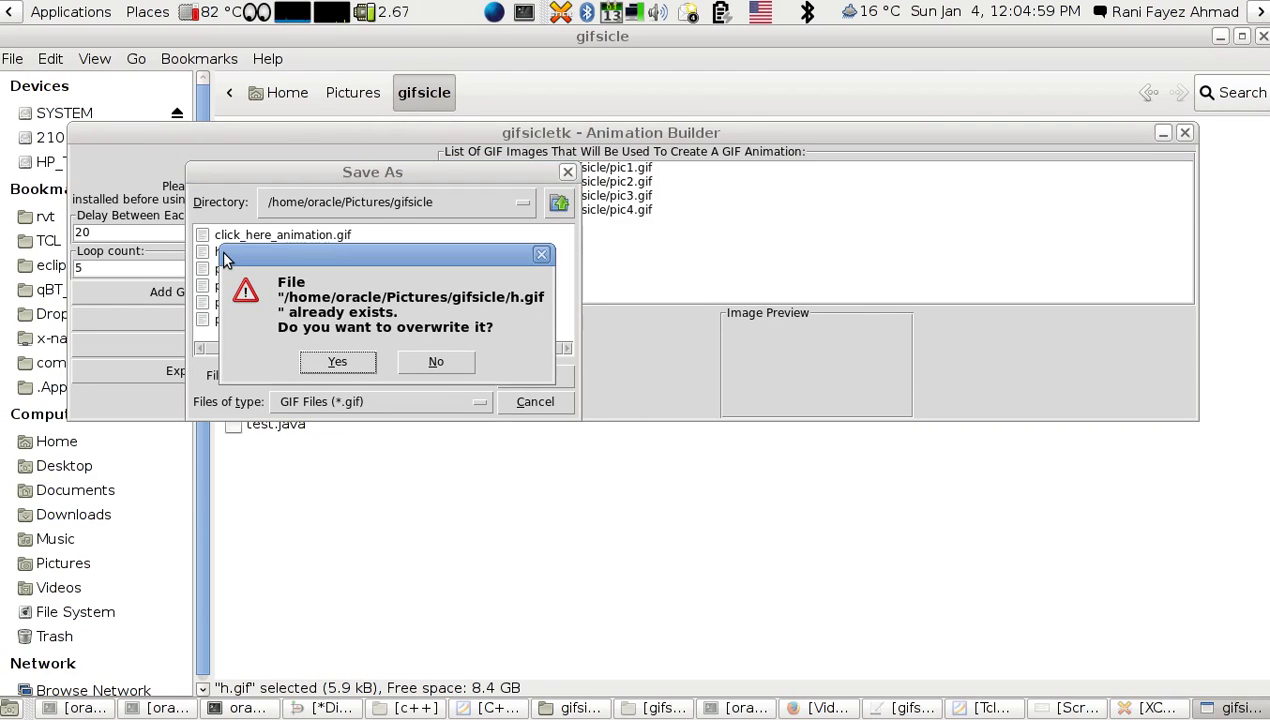
left_click(336, 361)
left_click(334, 369)
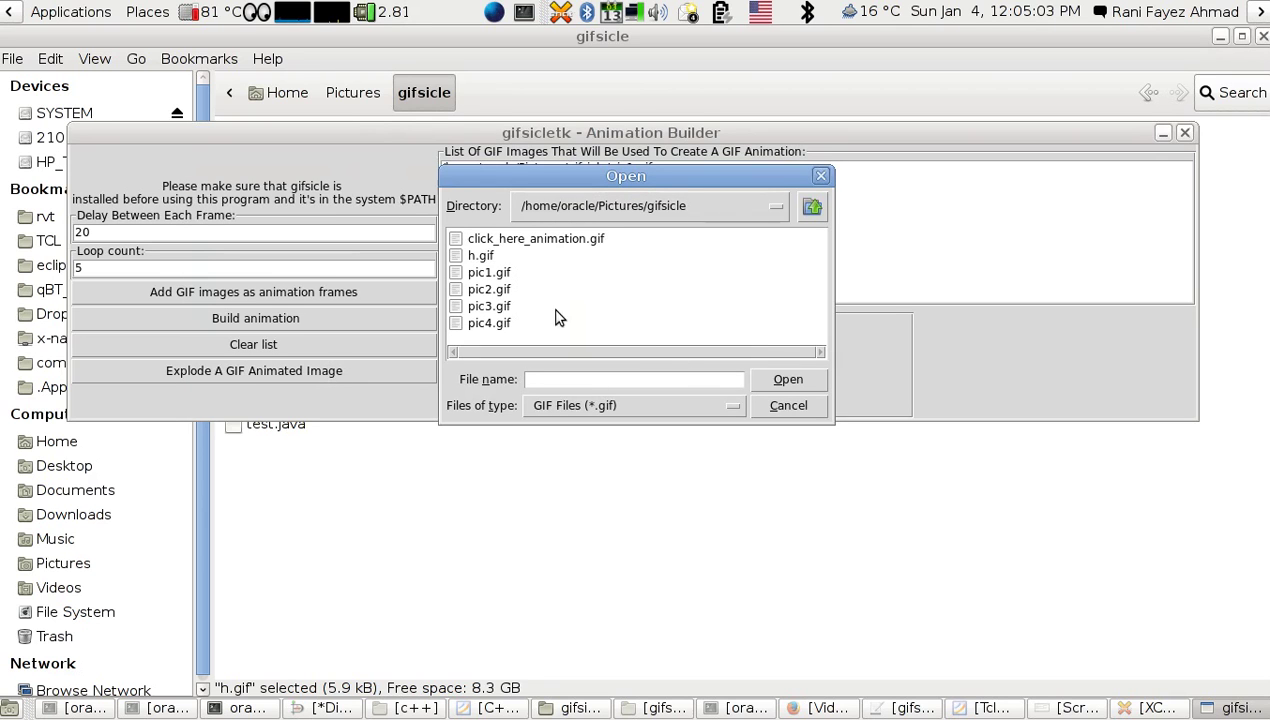
left_click(781, 408)
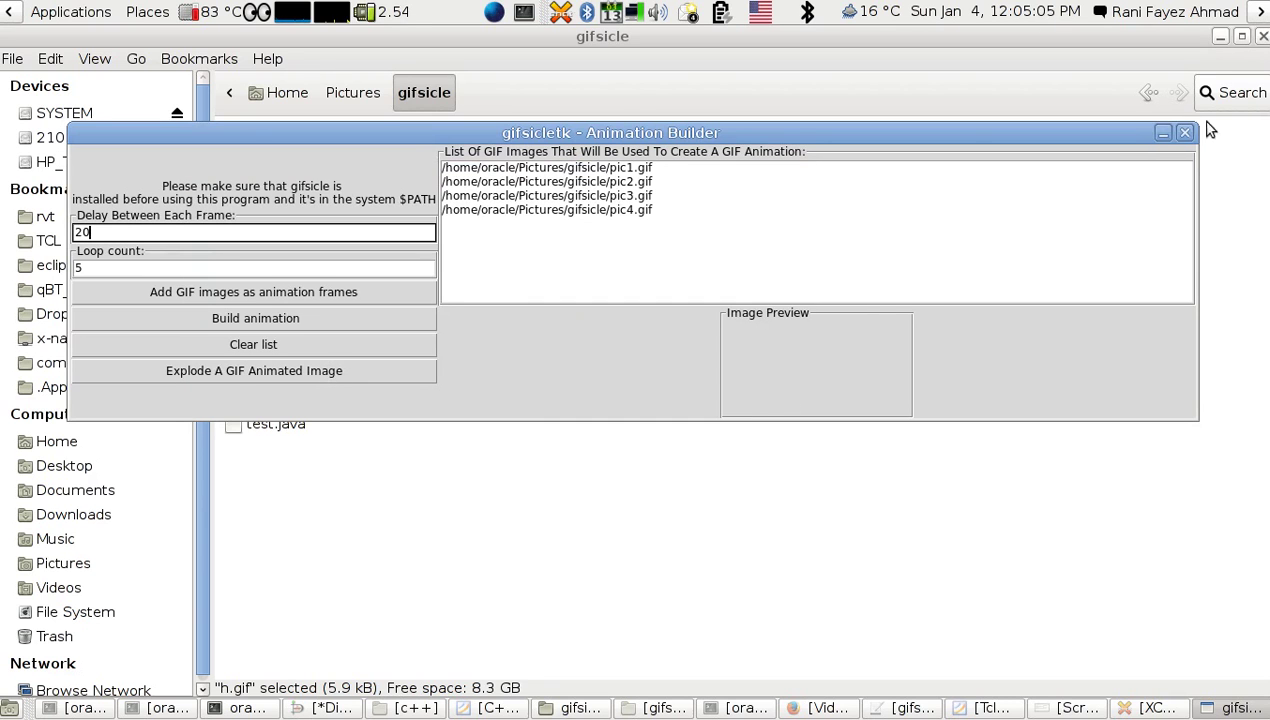
left_click(1163, 135)
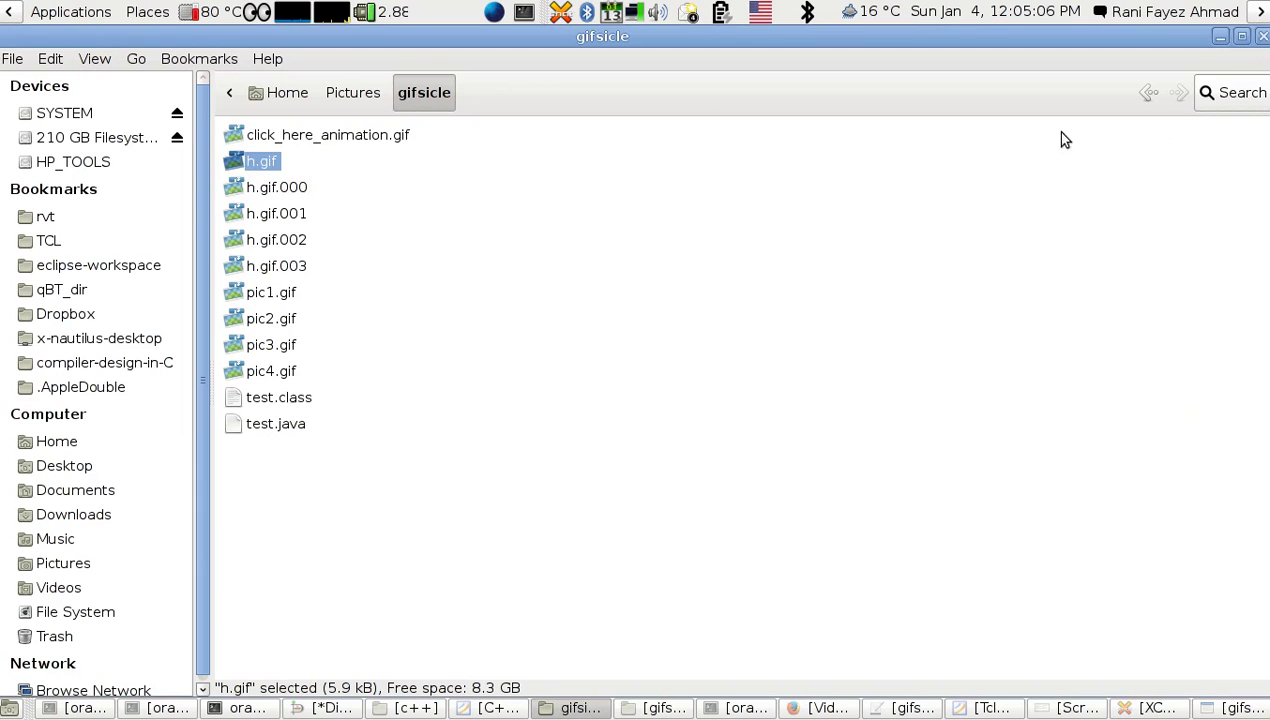
double_click(240, 166)
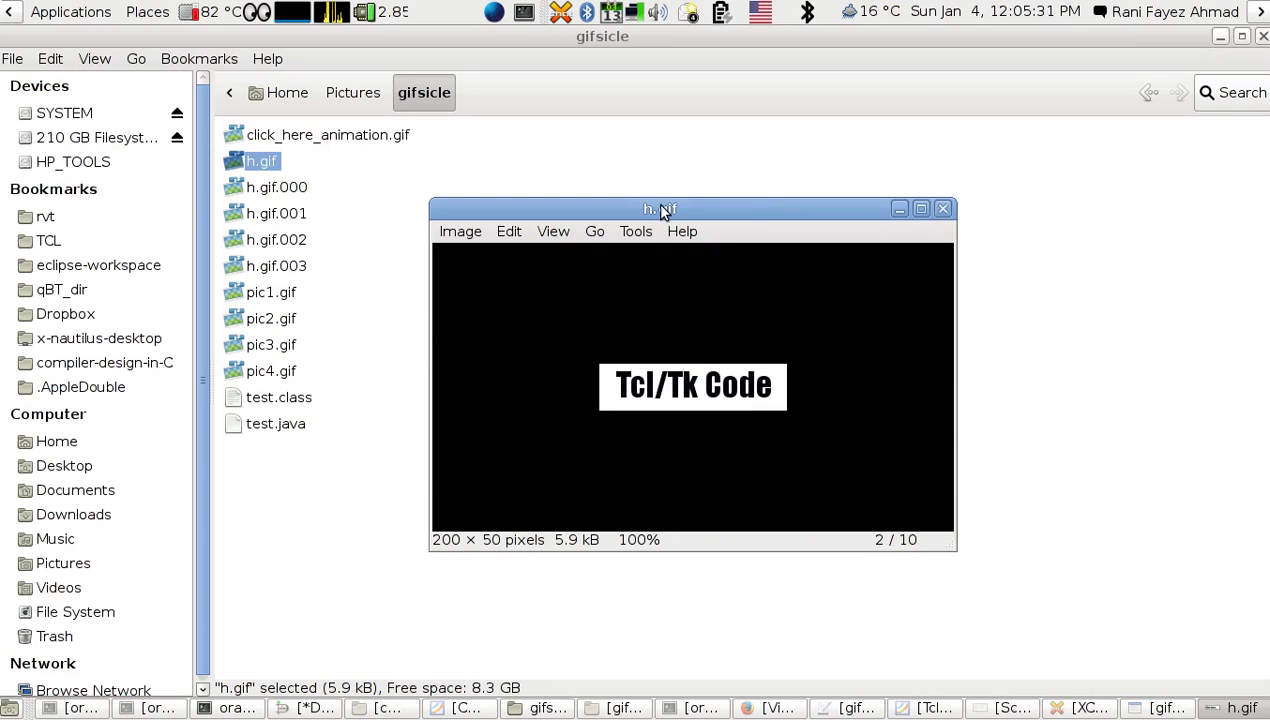
left_click(943, 210)
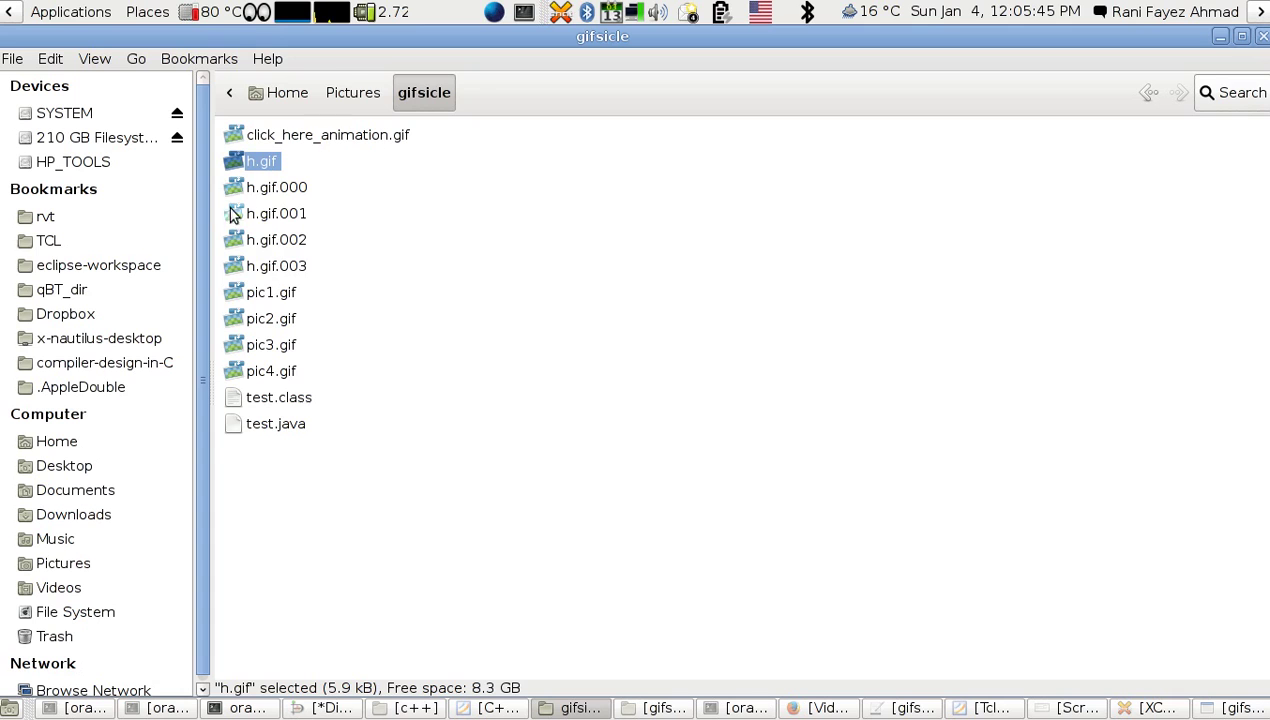
Preview pic1.gif through pic4.gif and the h.gif.000 frame in Eye of GNOME, then close the viewer
double_click(272, 293)
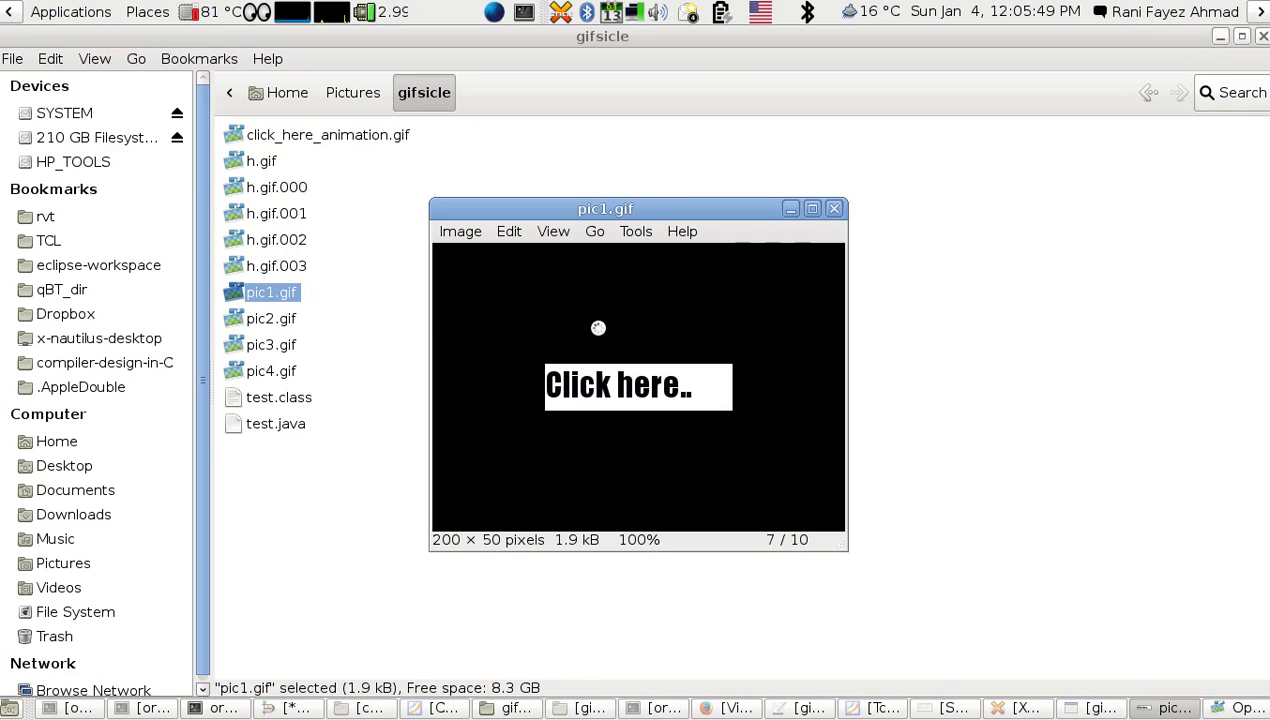
key("Right")
key("Right")
key("Right")
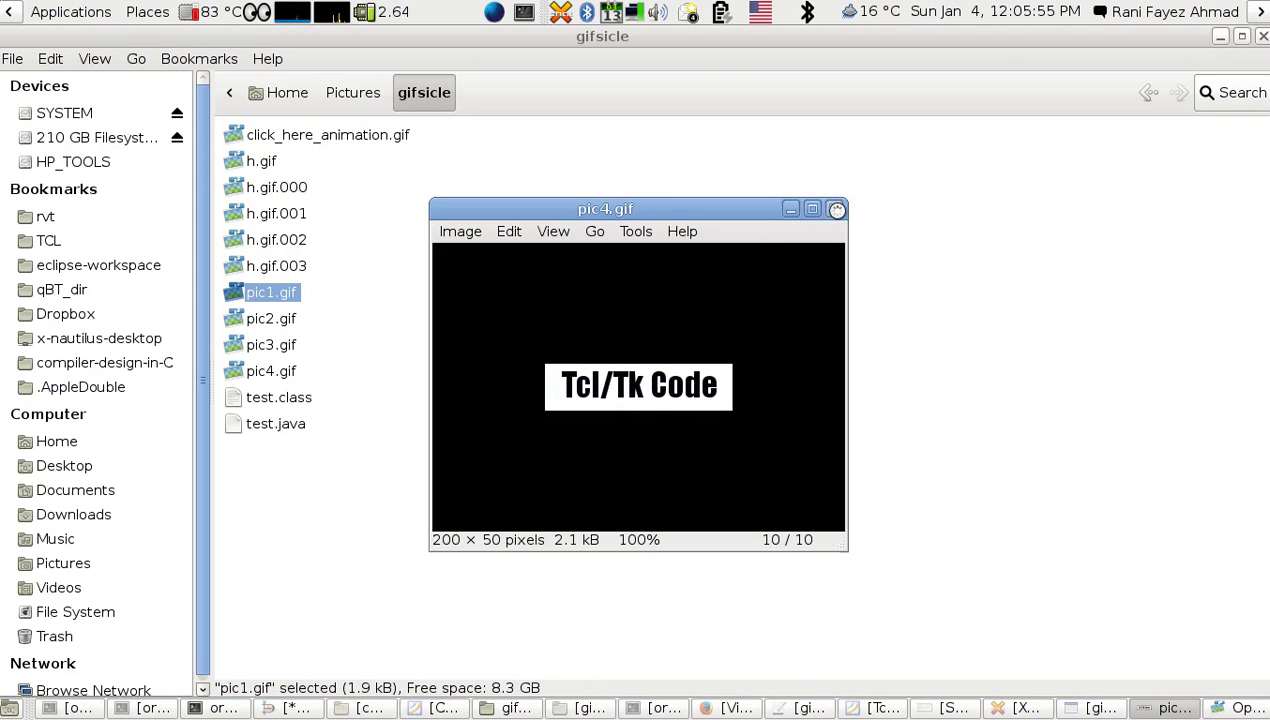
left_click(837, 208)
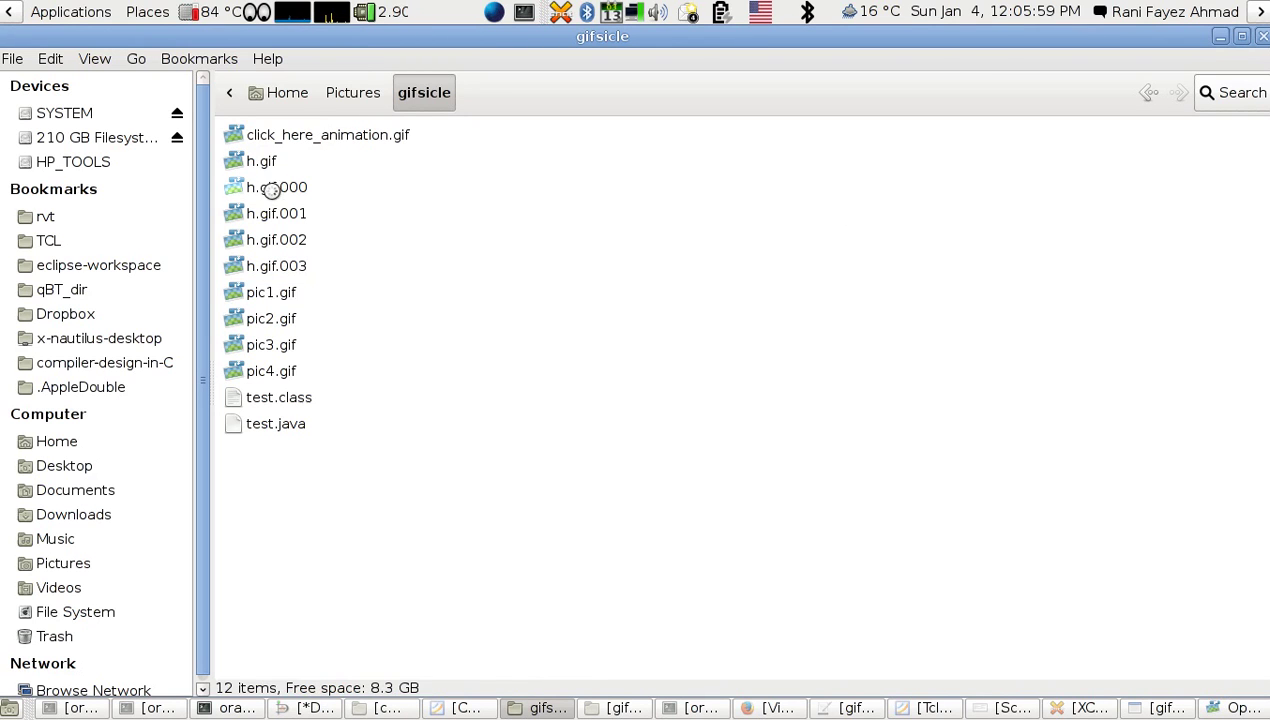
double_click(270, 190)
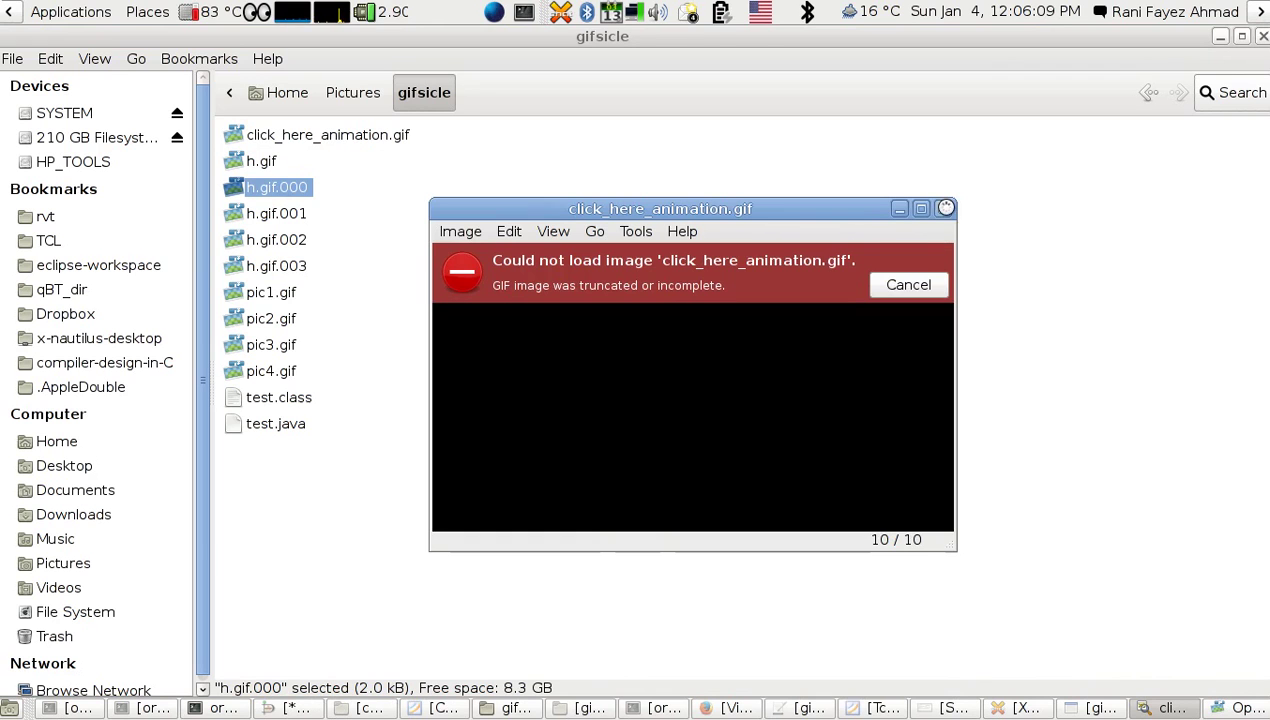
left_click(946, 208)
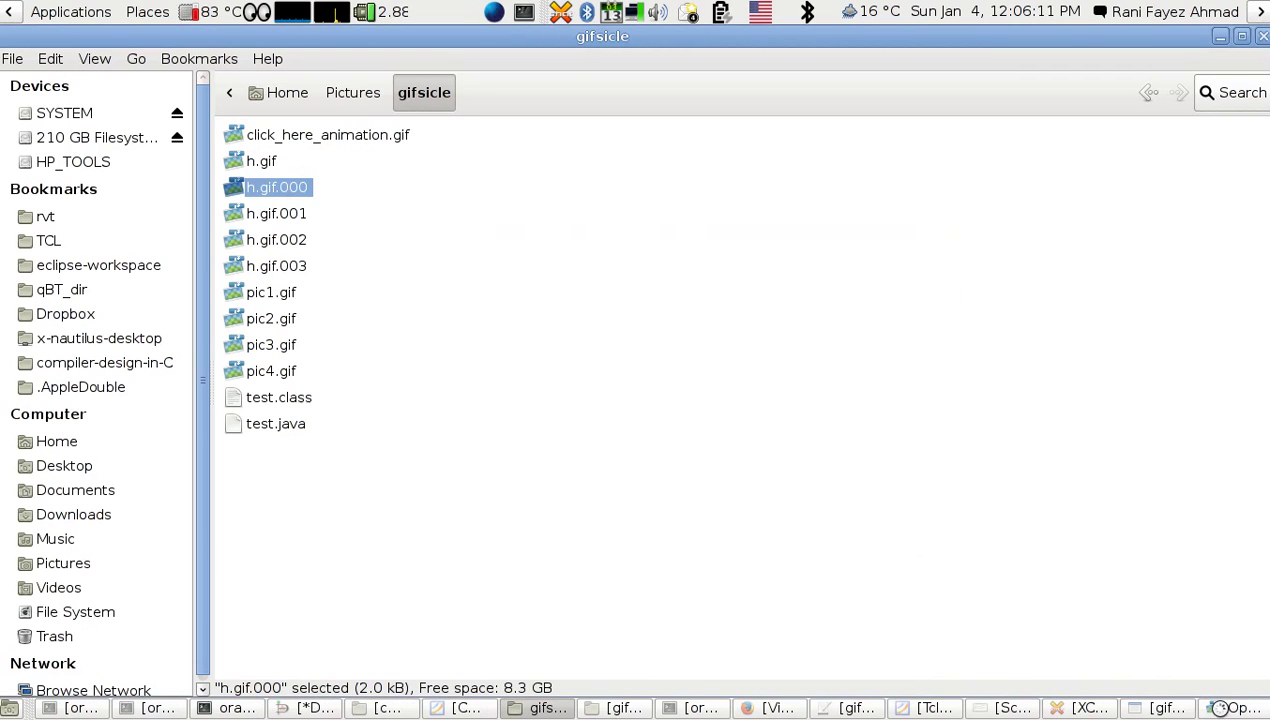
Explode h.gif into frames, keeping /home/oracle/Pictures/gifsicle as the output directory
left_click(1155, 708)
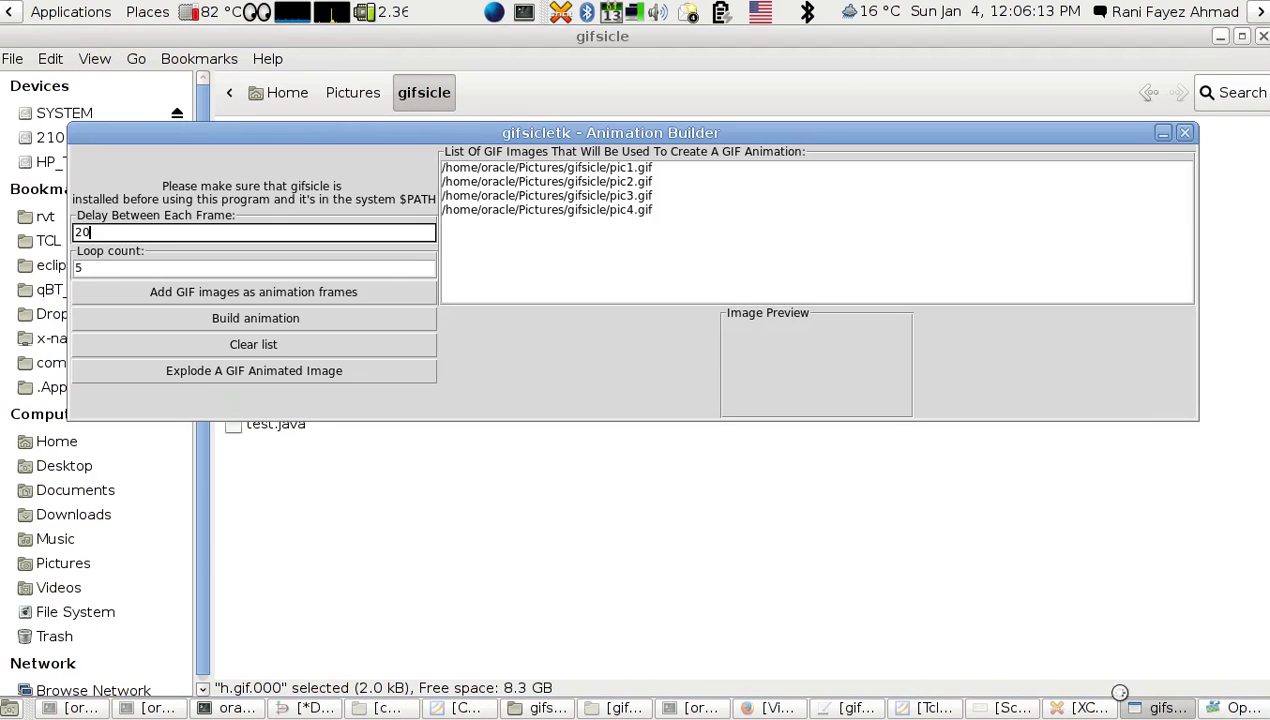
left_click(197, 372)
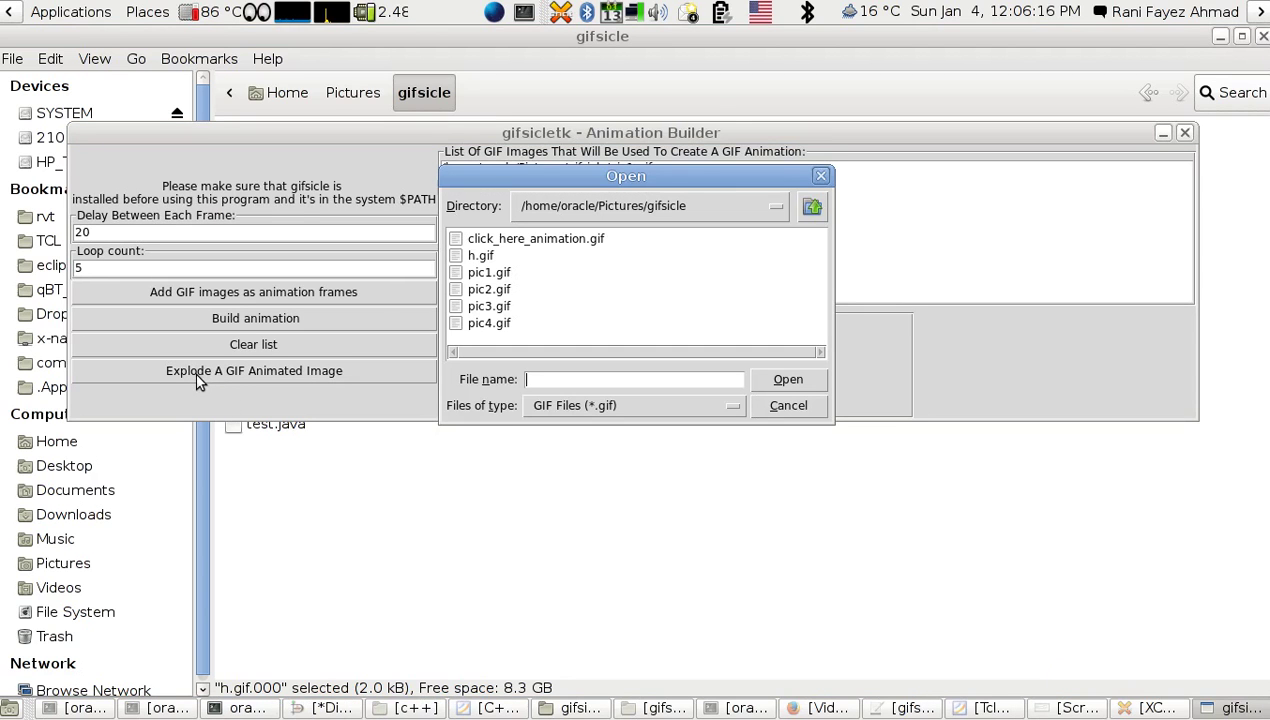
left_click(488, 255)
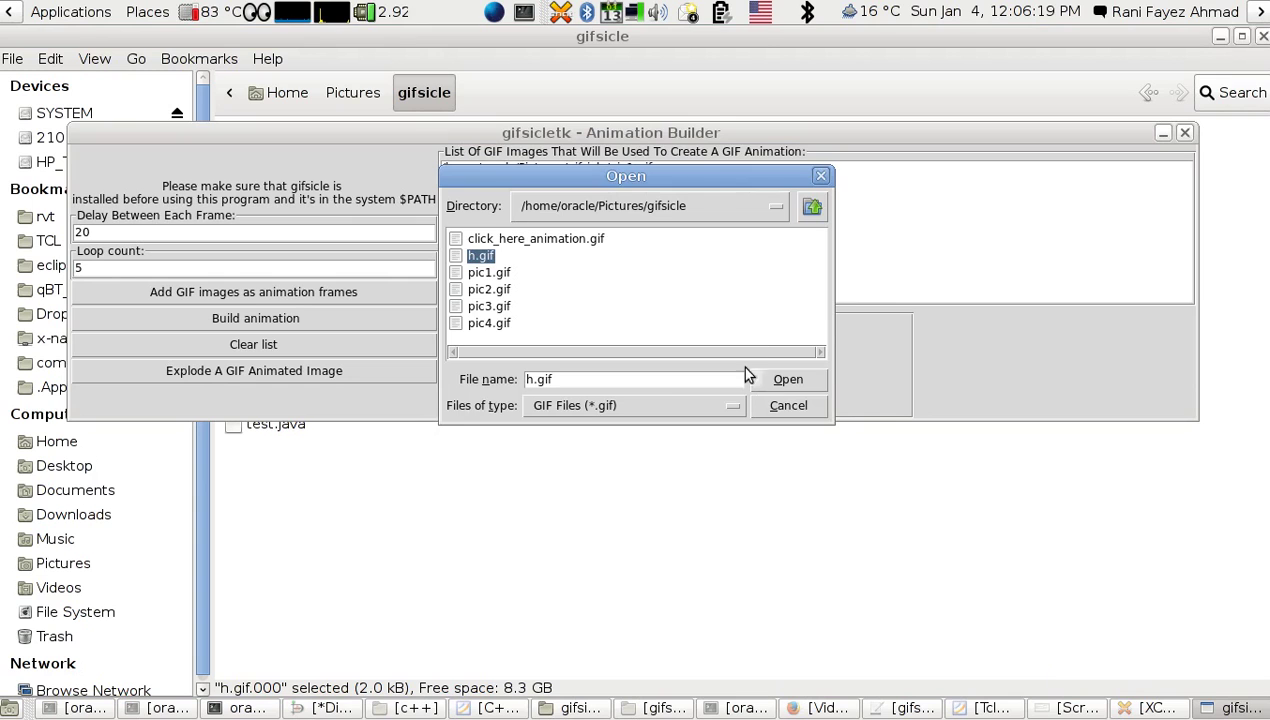
left_click(787, 380)
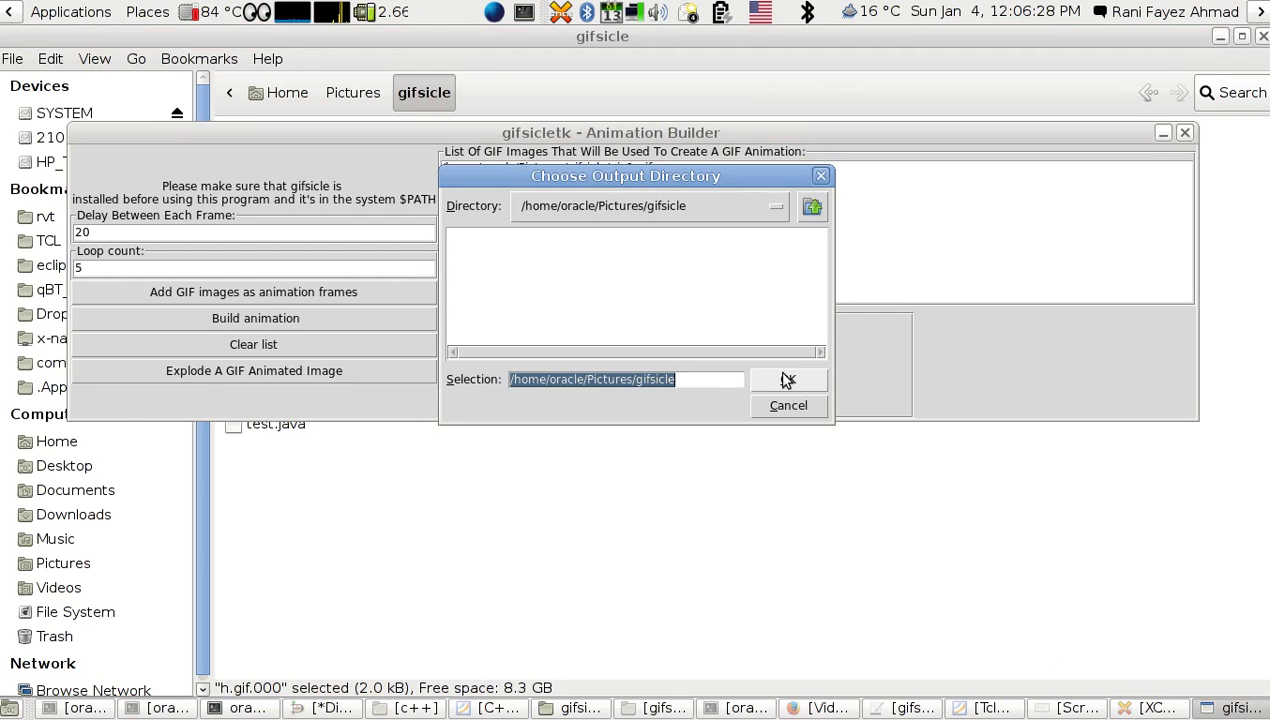
left_click(655, 268)
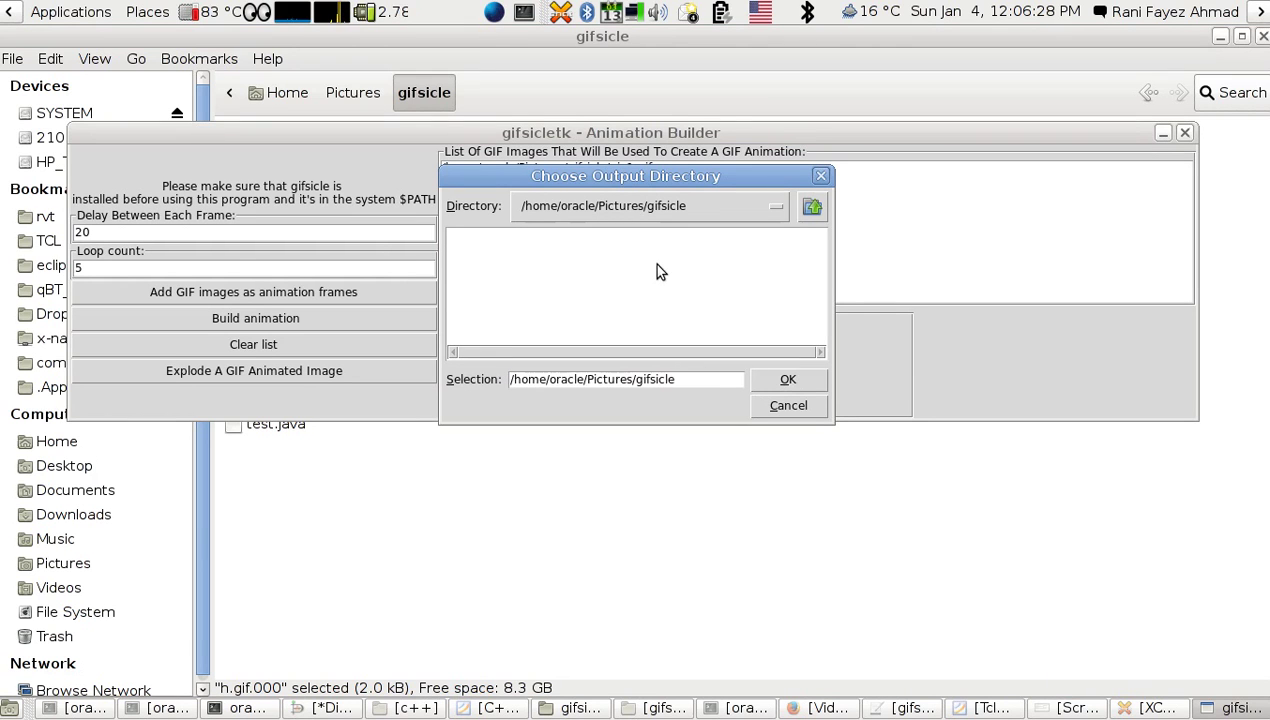
left_click(788, 381)
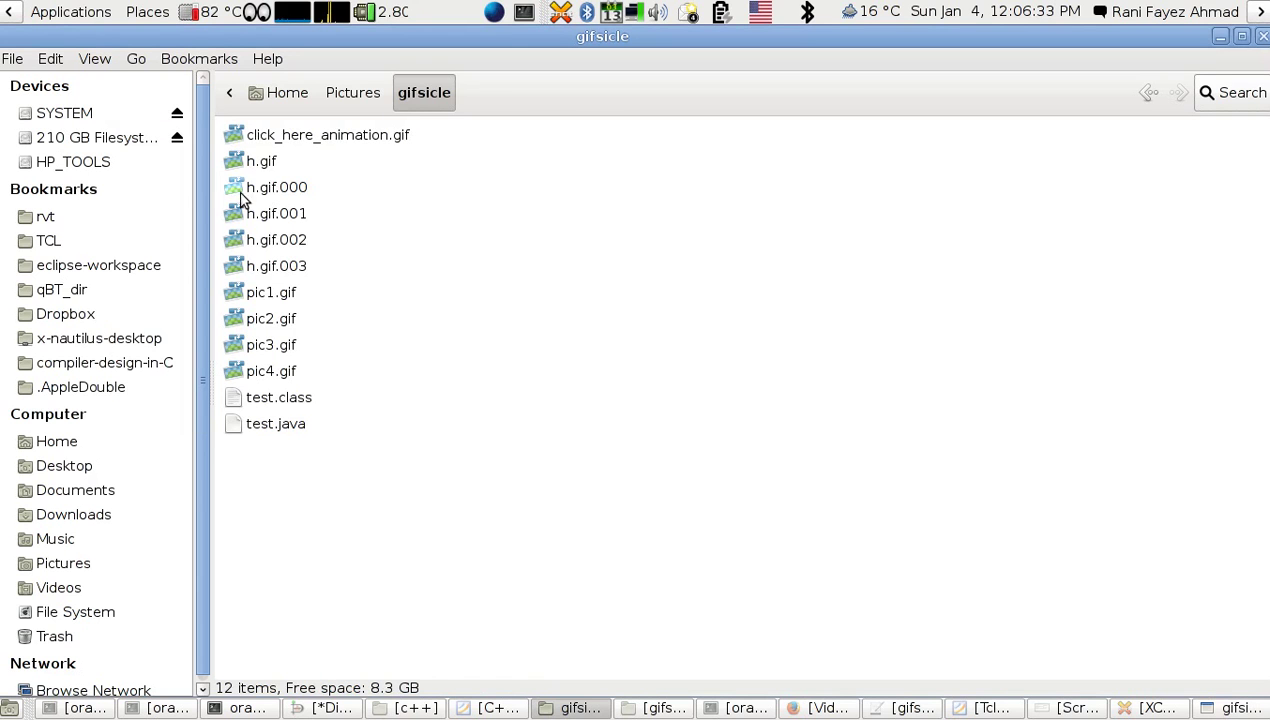
Permanently delete h.gif.000–h.gif.003 from the gifsicle folder, then return to the Animation Builder
left_click_drag(323, 283, 228, 192)
key("shift+Delete")
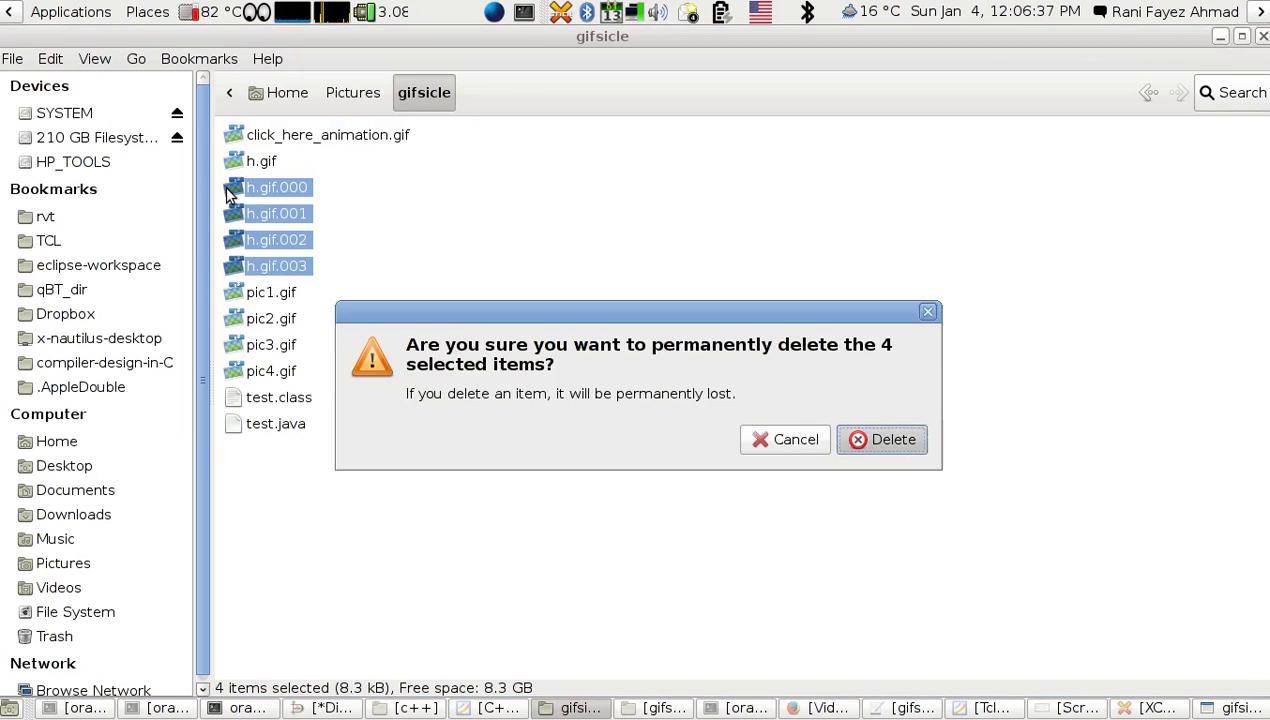
key("Return")
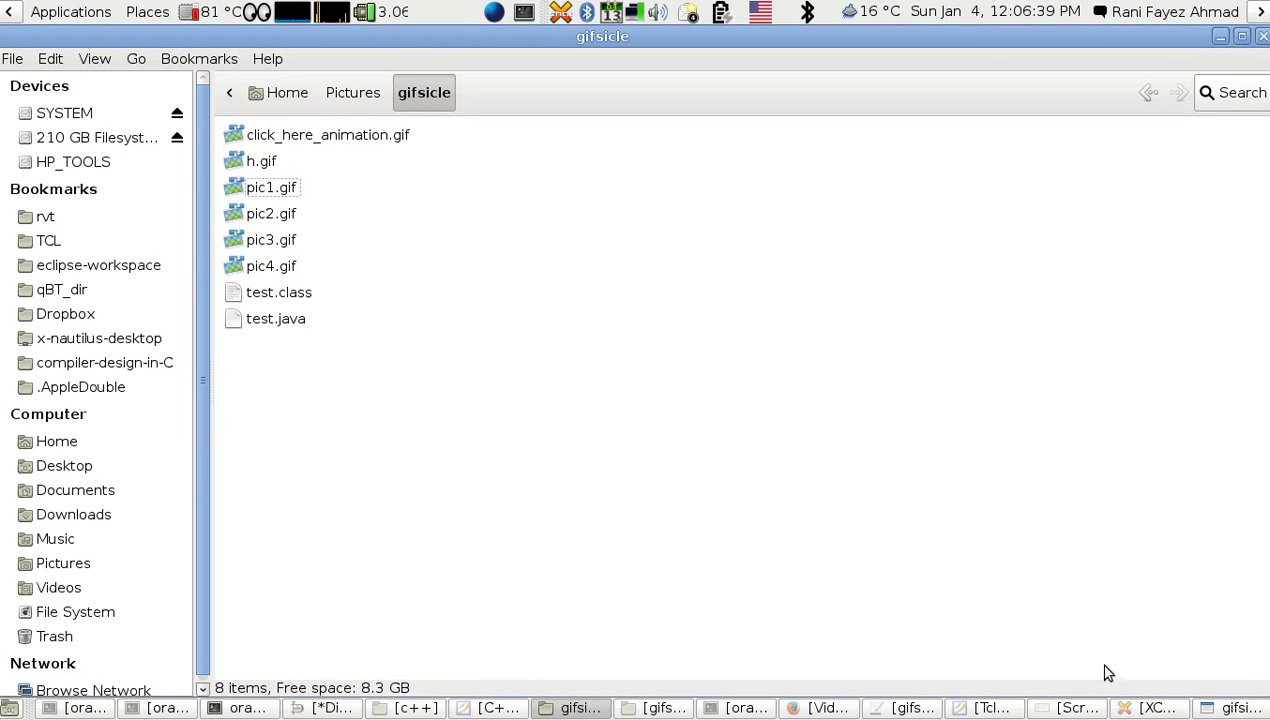
left_click(1228, 708)
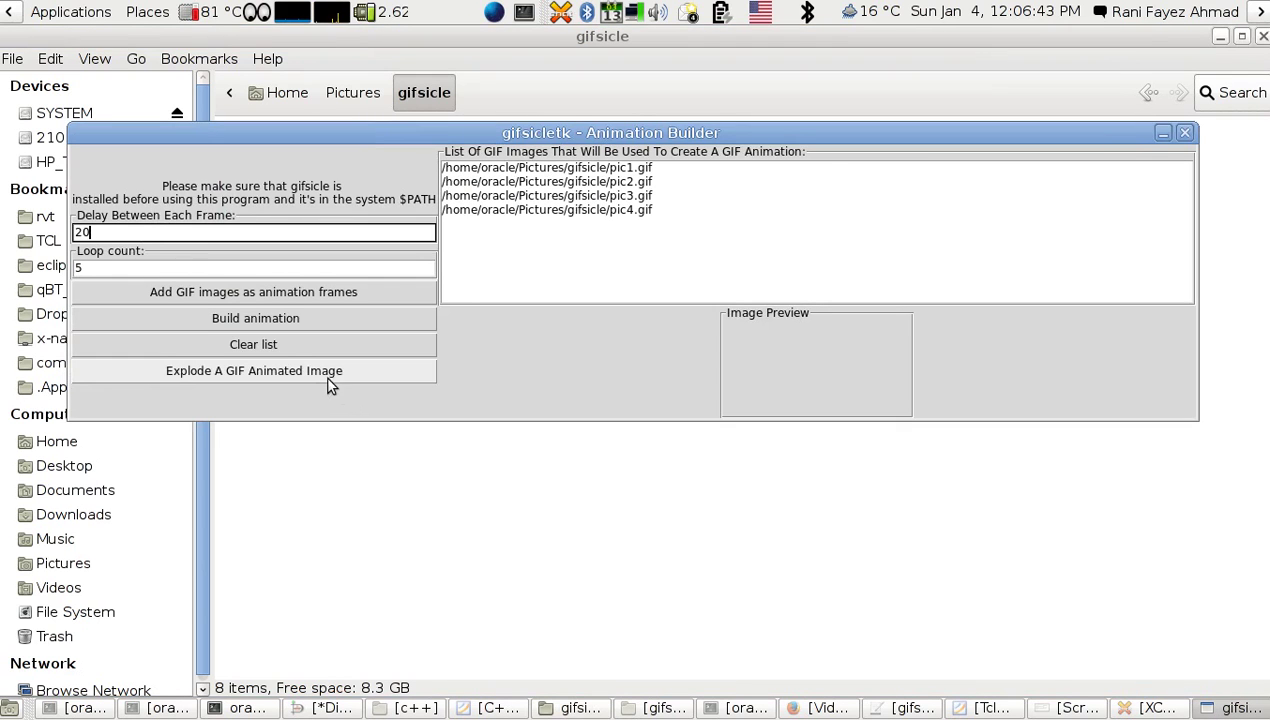
Re-explode h.gif into h.gif.000–h.gif.003 in the gifsicle folder, then bring the builder forward
left_click(322, 371)
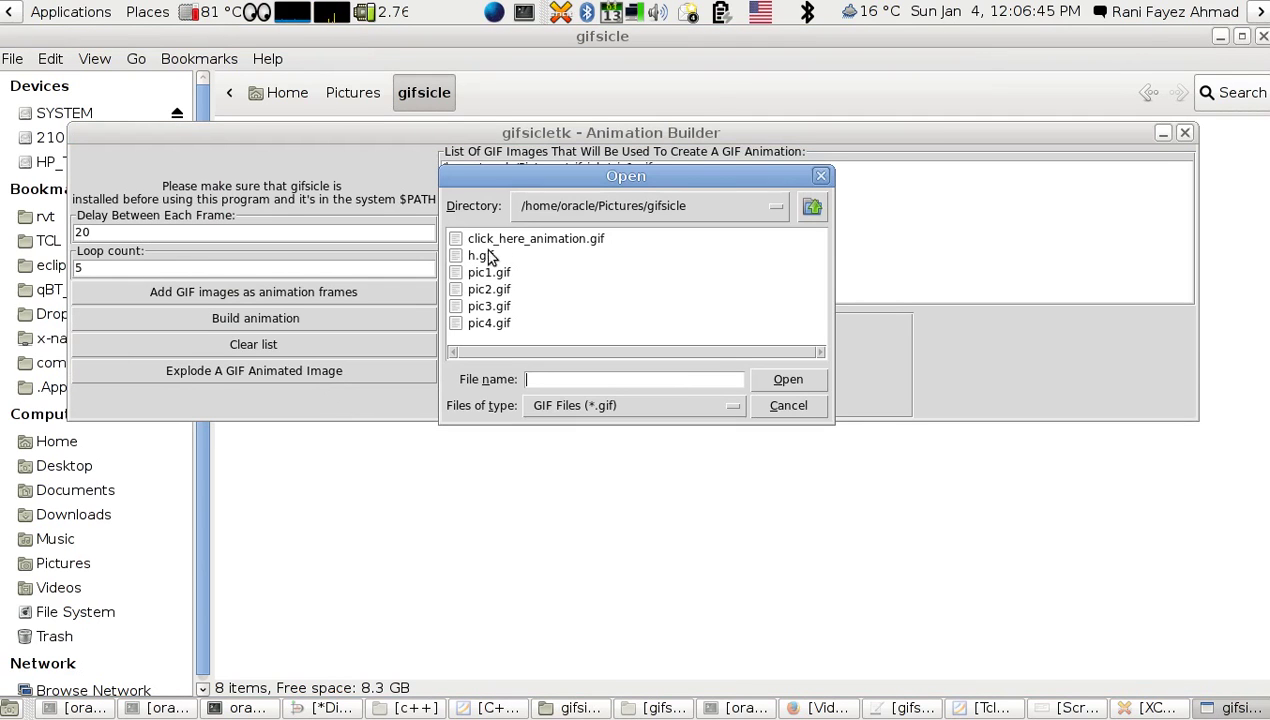
double_click(489, 257)
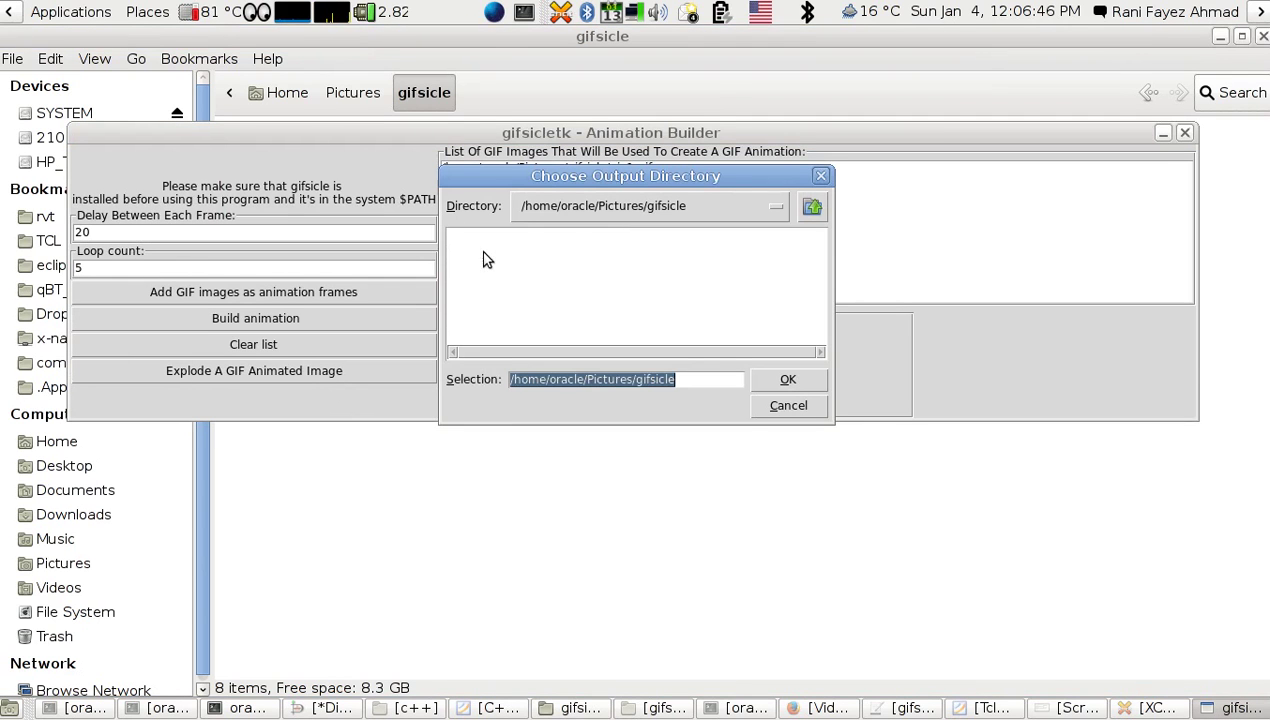
left_click(789, 380)
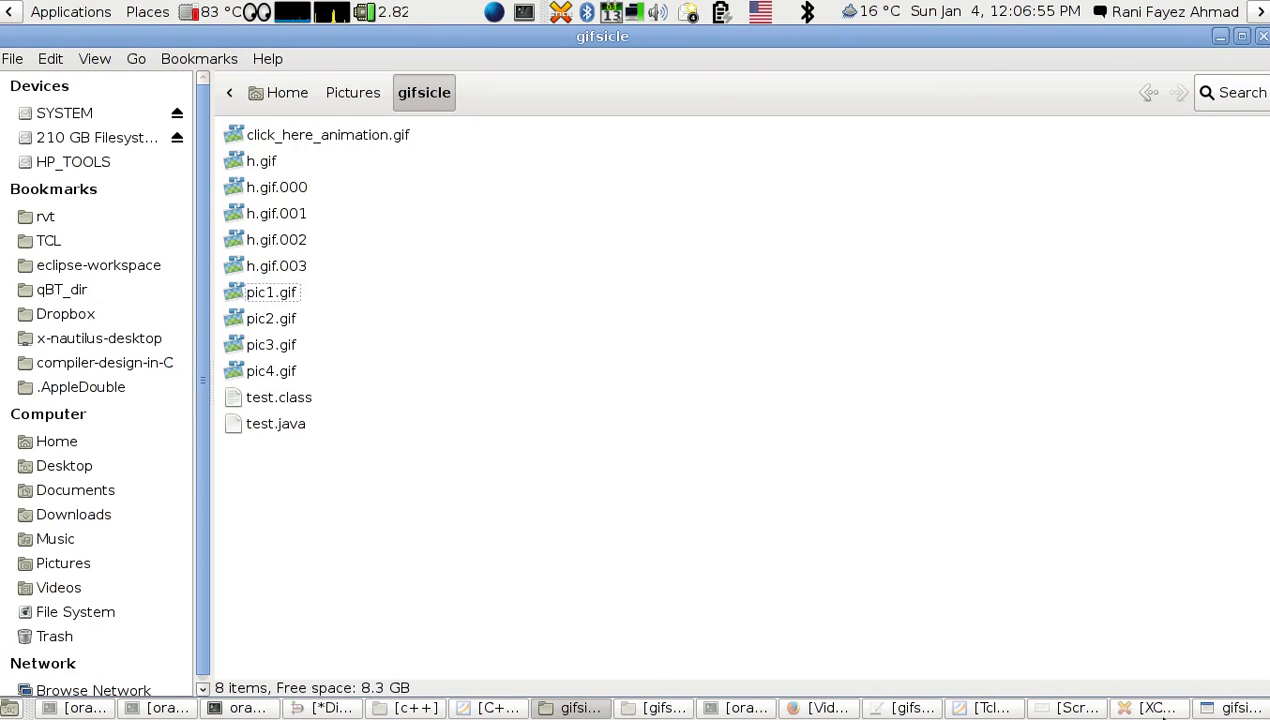
left_click(1240, 708)
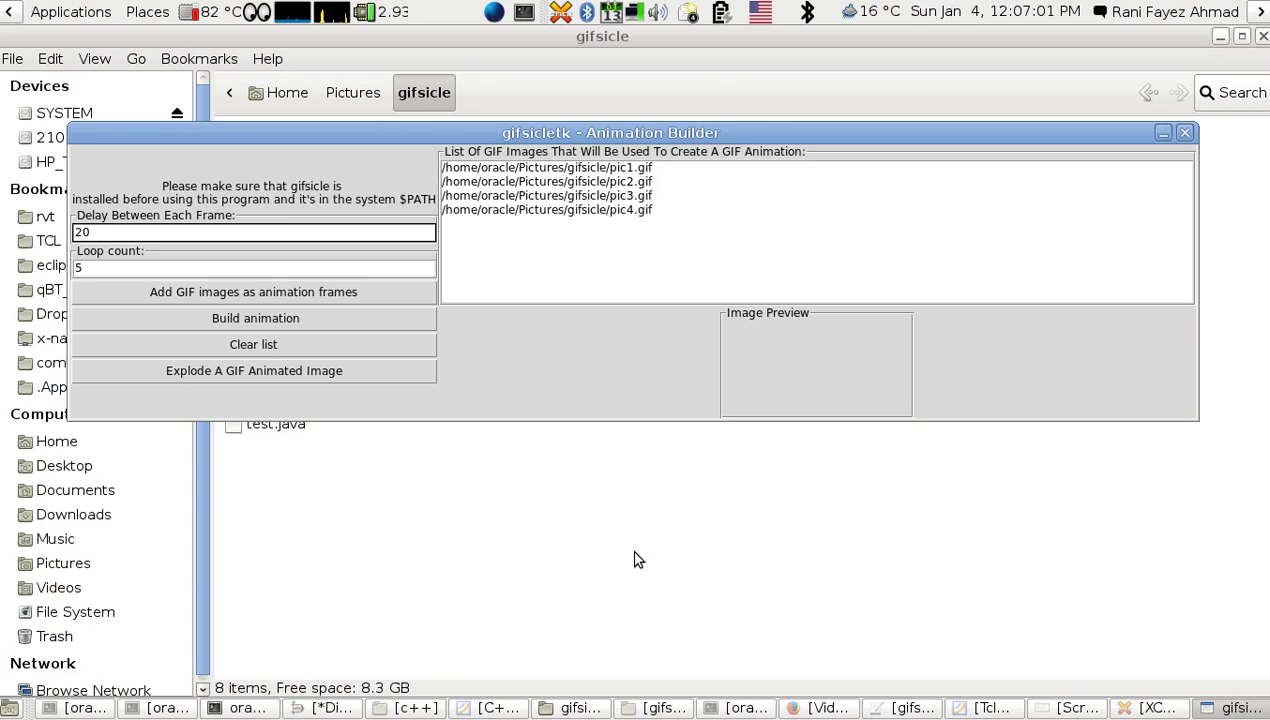
Preview each frame from pic1.gif down through pic4.gif, then return the preview to pic1.gif
left_click(594, 170)
key("Down")
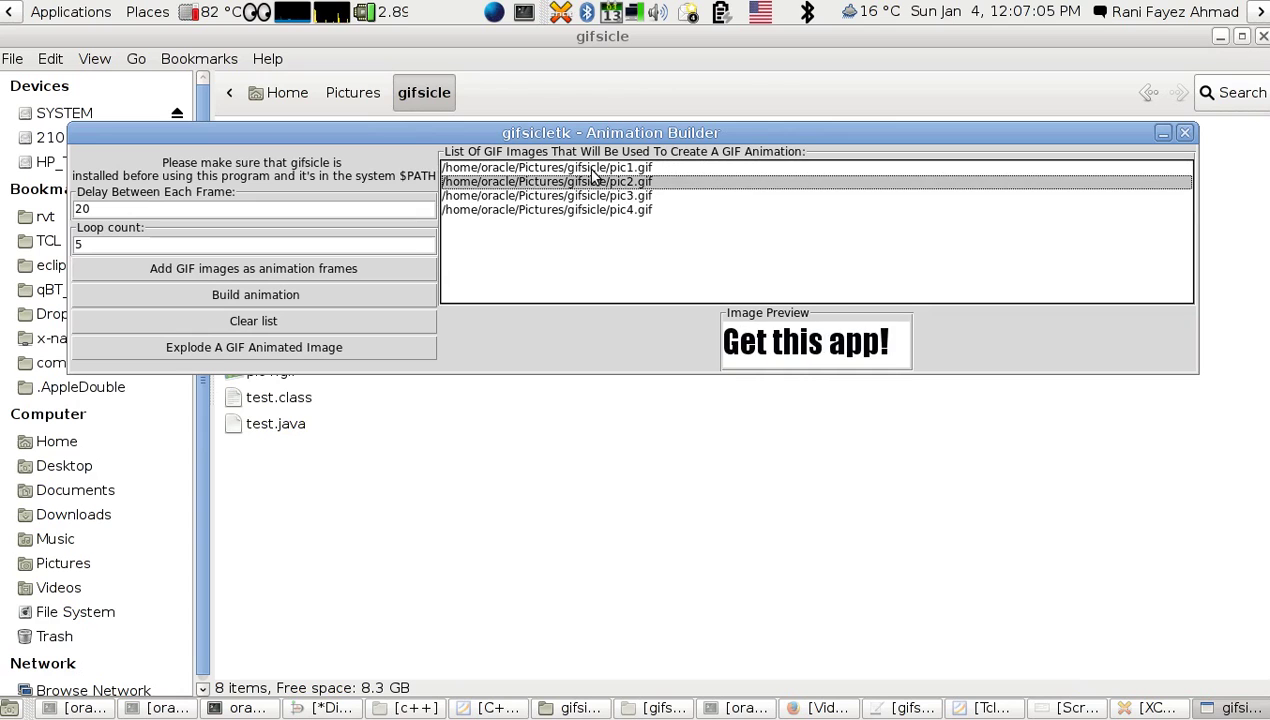
key("Down")
key("Down")
key("Up")
key("Up")
key("Up")
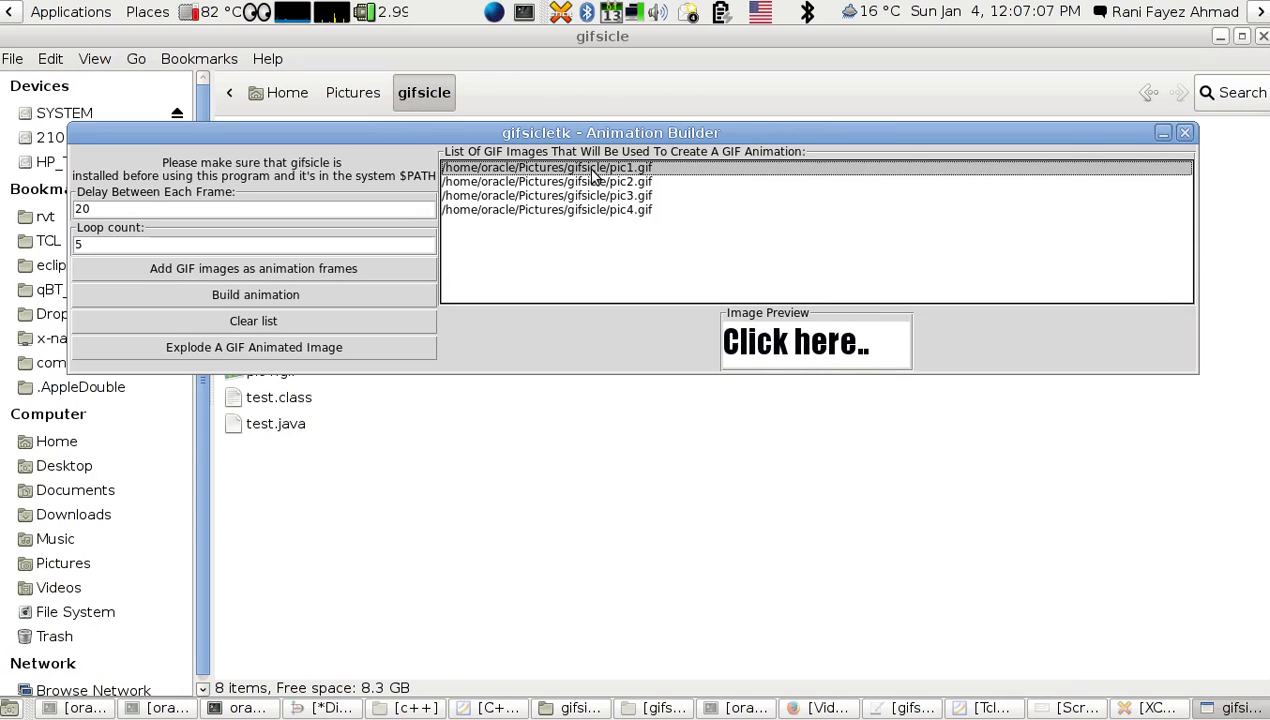
key("Down")
key("Down")
key("Down")
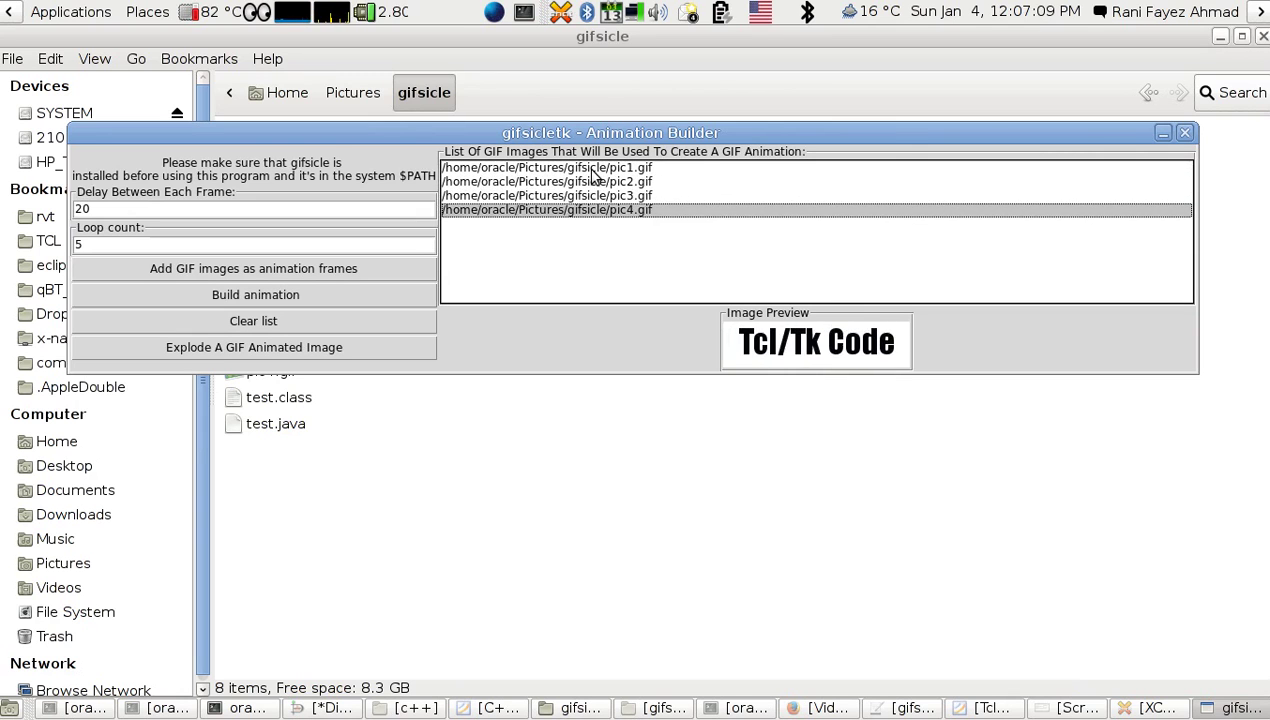
key("Up")
key("Up")
key("Up")
key("Down")
key("Down")
key("Down")
key("Up")
key("Up")
key("Up")
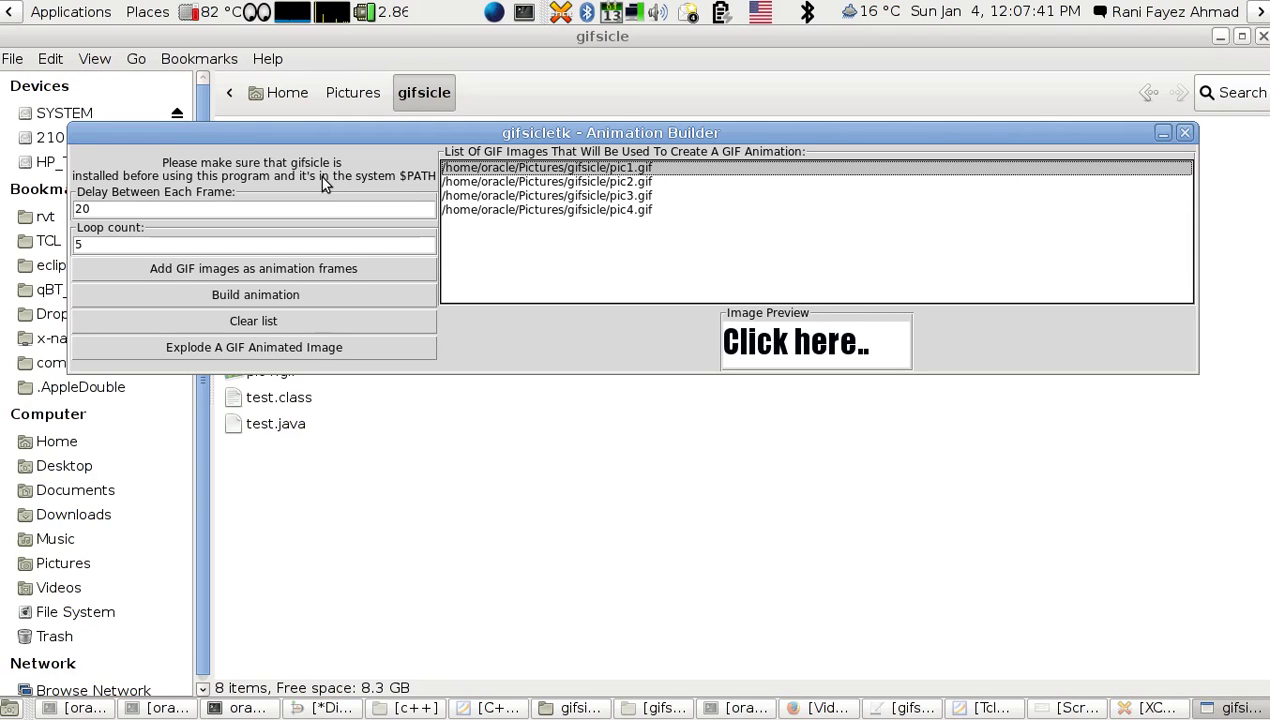
Add pic1.gif through pic4.gif to the frame list
left_click(288, 273)
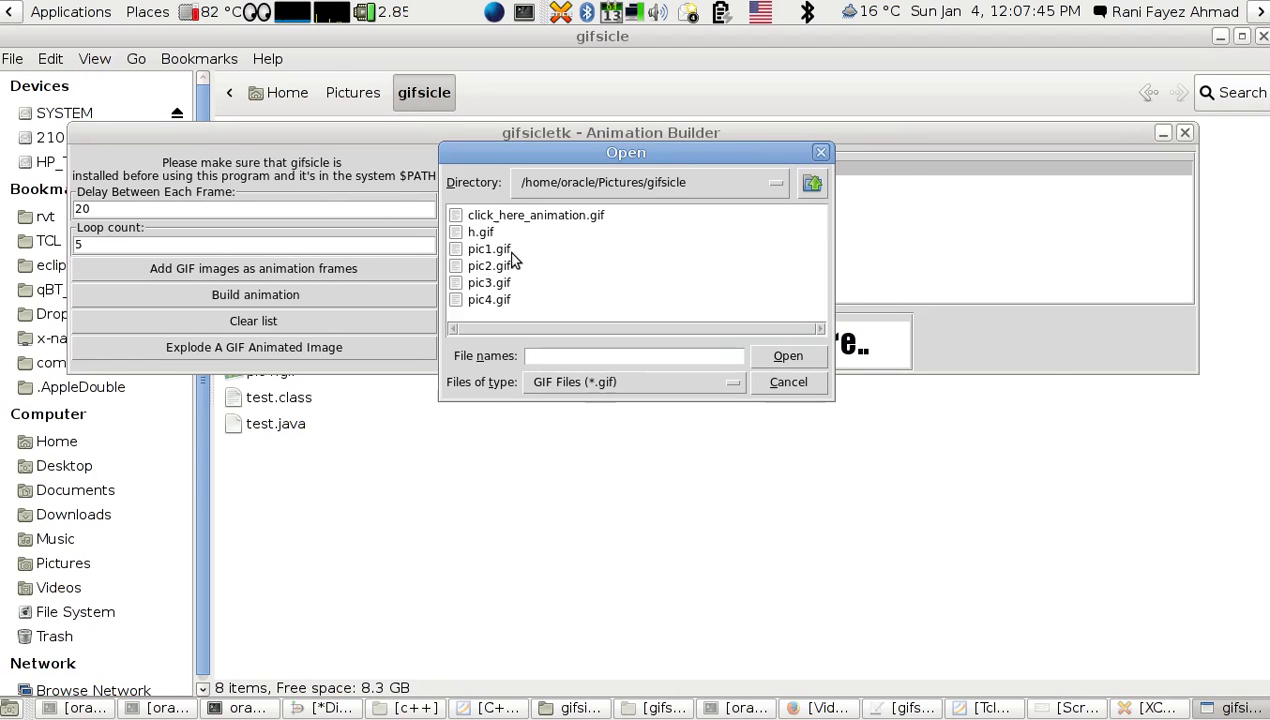
left_click(502, 249)
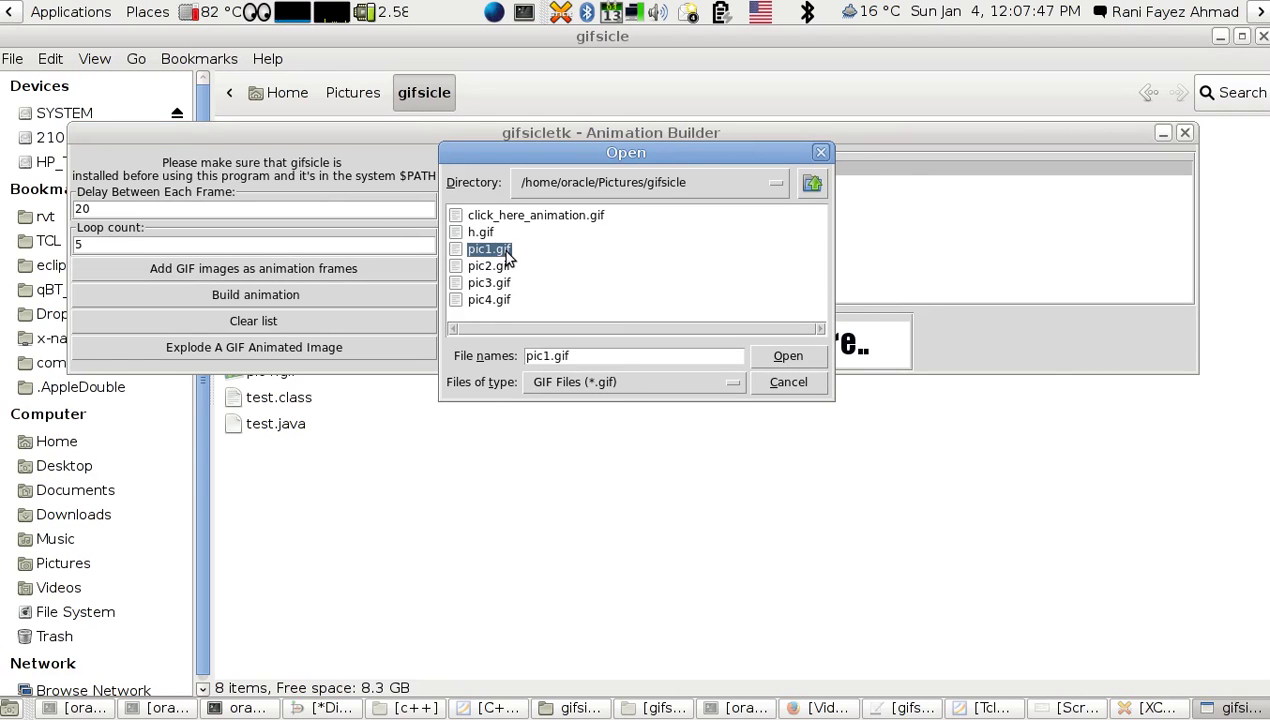
left_click(487, 300, "shift")
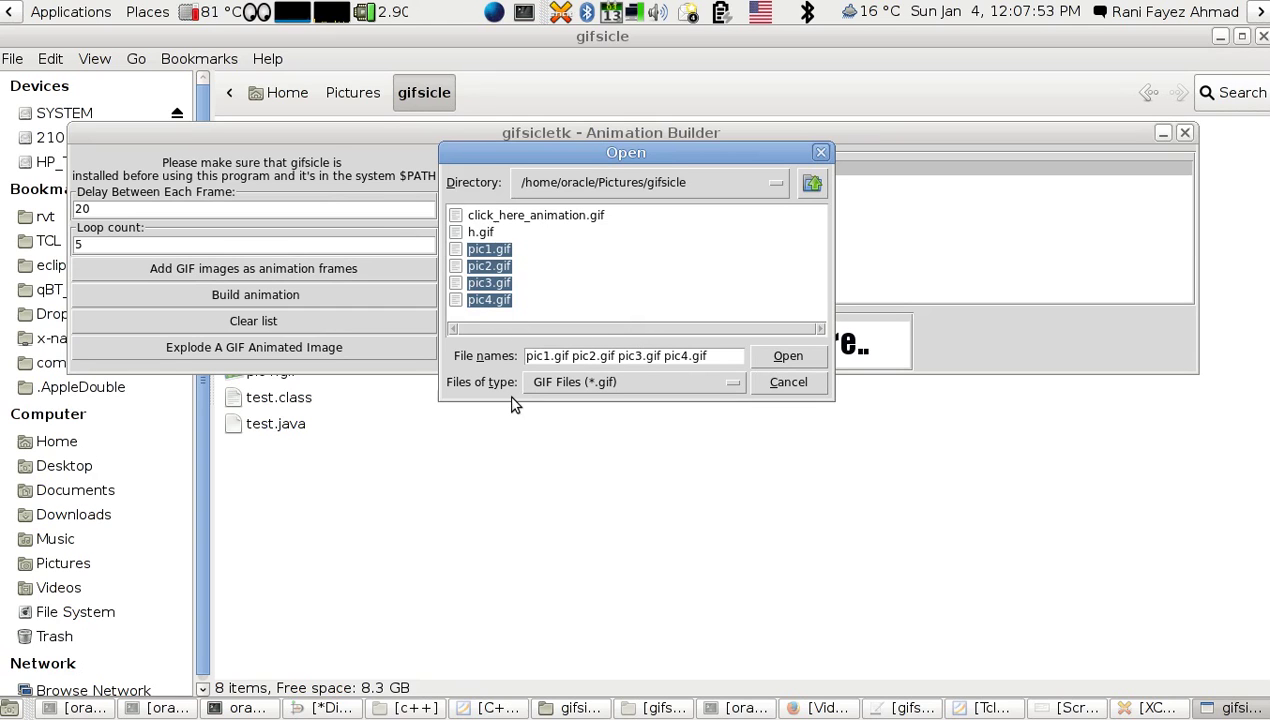
left_click(777, 387)
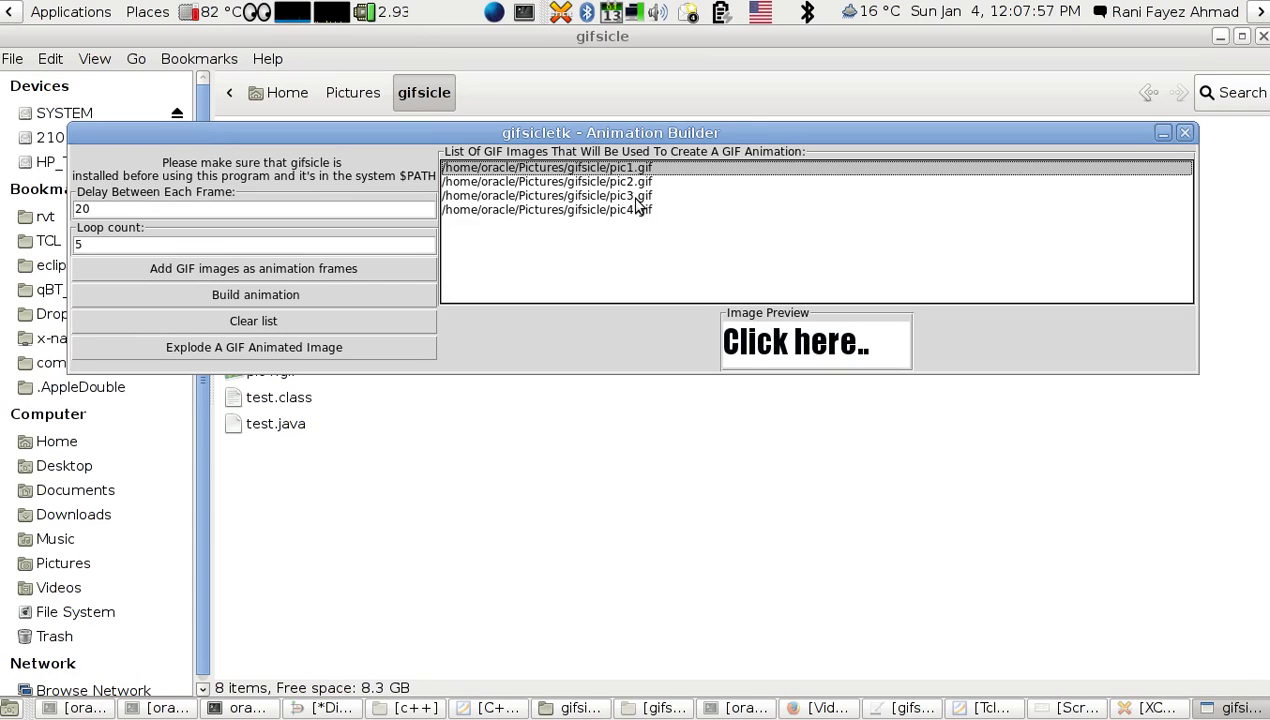
Delete all four GIF entries from the frame list, dismissing the error messages along the way
key("Delete")
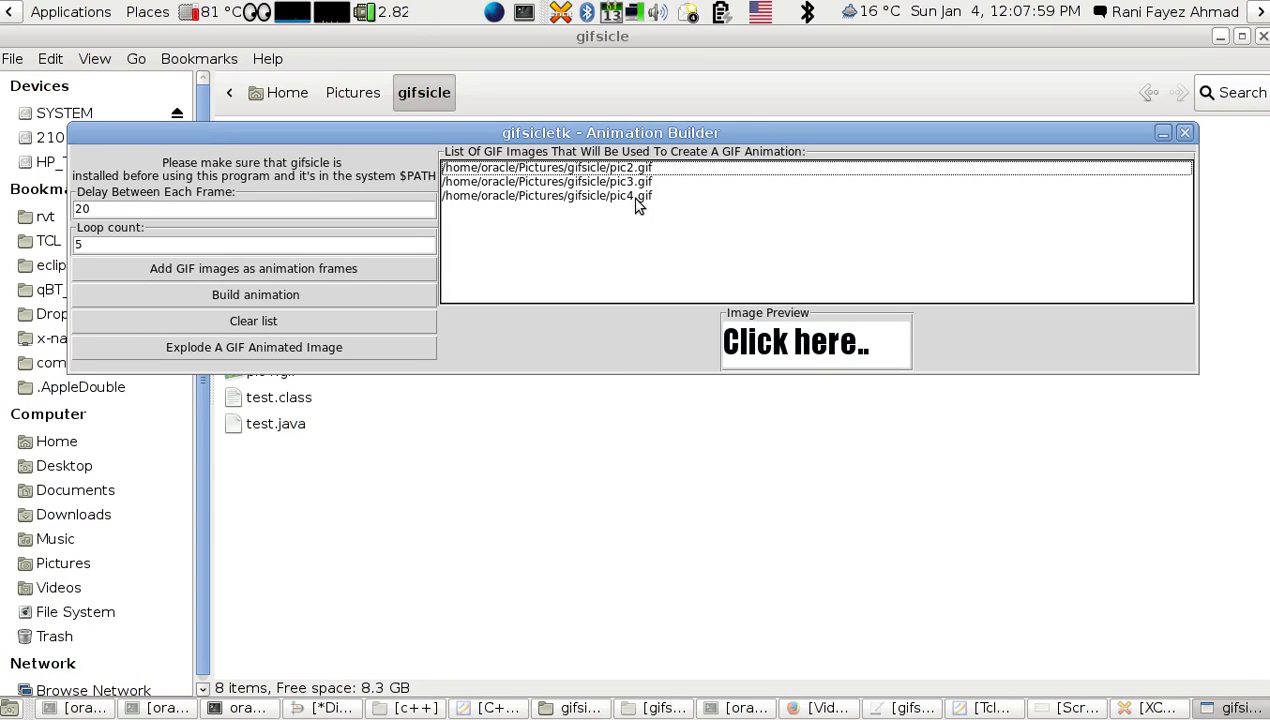
key("Delete")
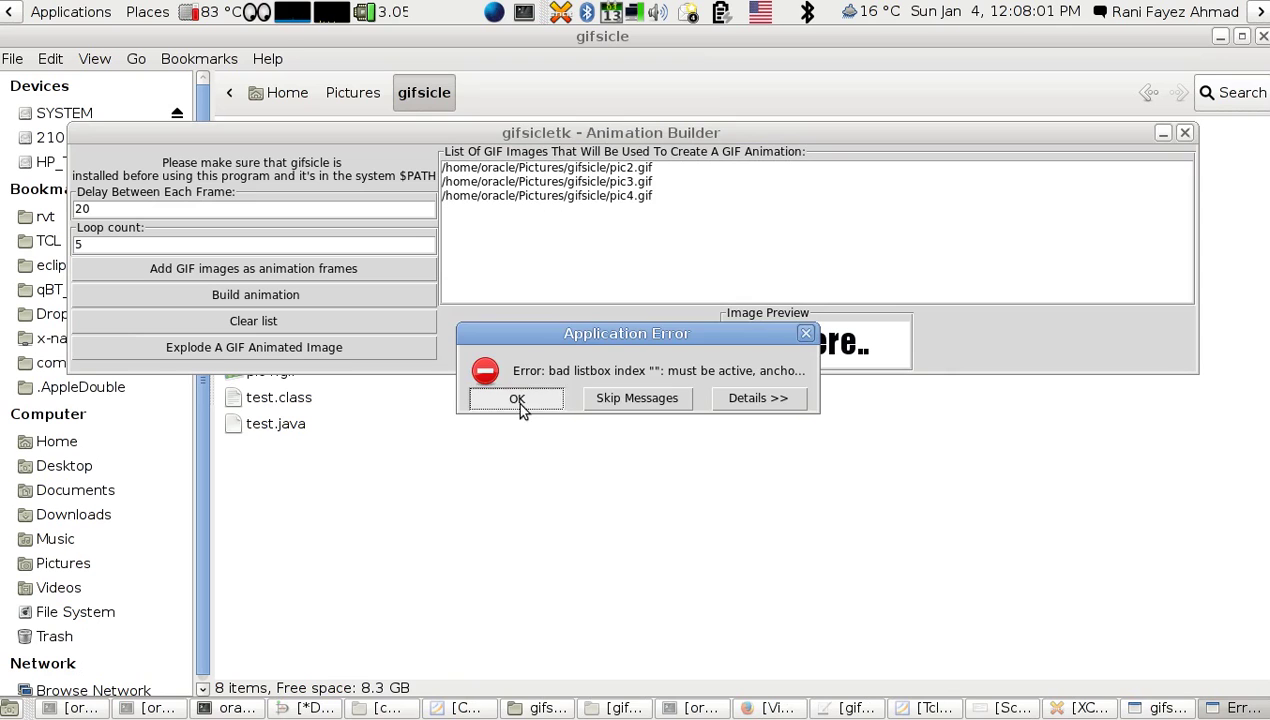
left_click(516, 400)
left_click(643, 184)
left_click(643, 172)
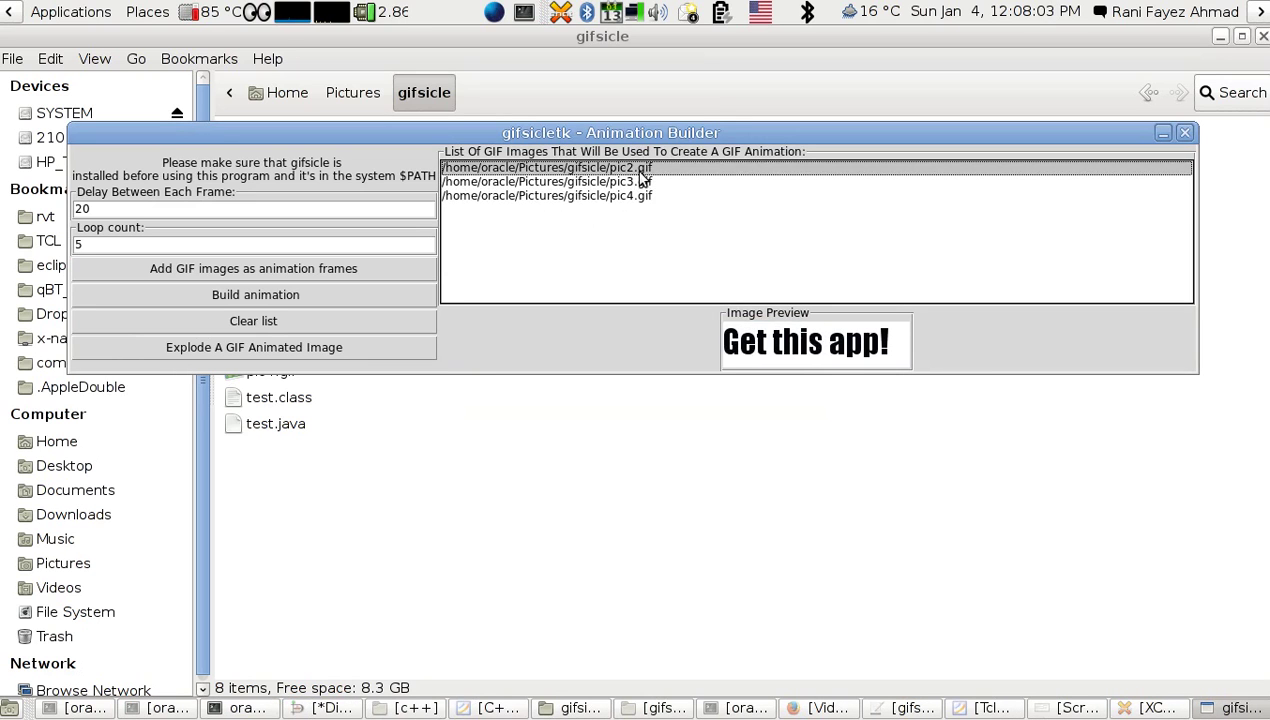
left_click(643, 199, "shift")
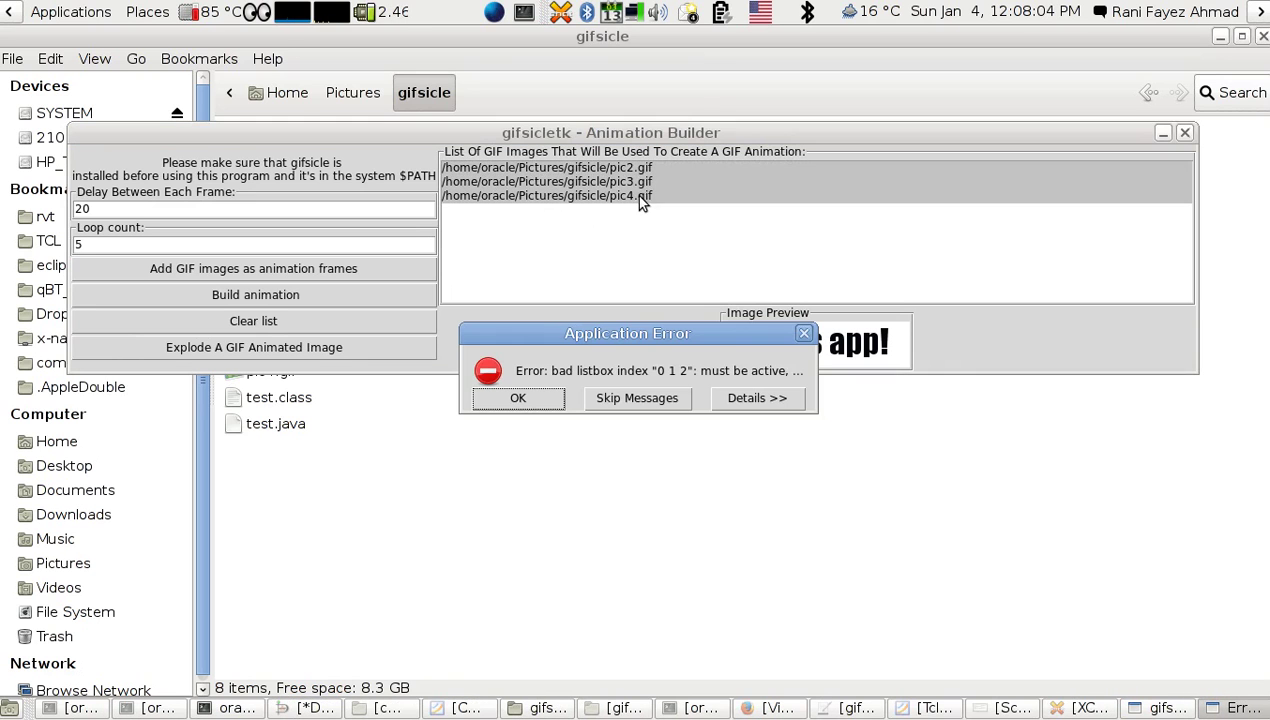
left_click(518, 399)
key("Delete")
key("Delete")
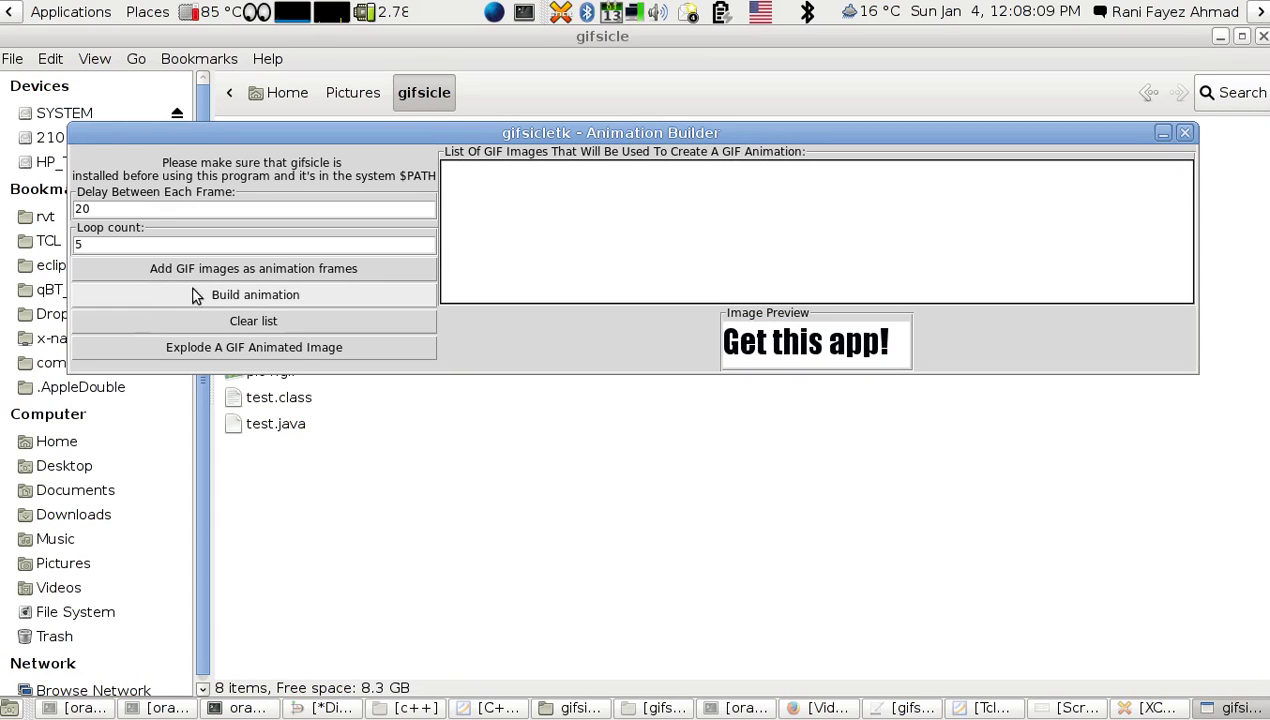
Re-add pic1.gif through pic4.gif from the gifsicle folder as animation frames
left_click(276, 270)
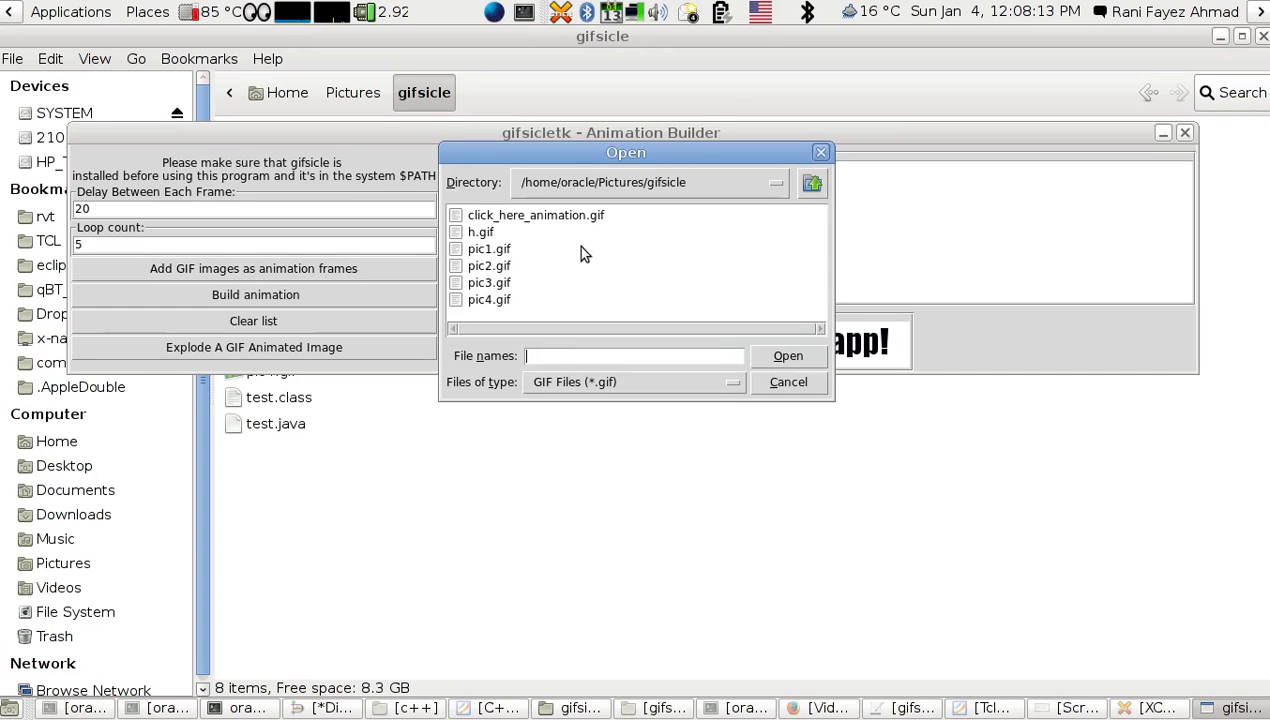
left_click(474, 251)
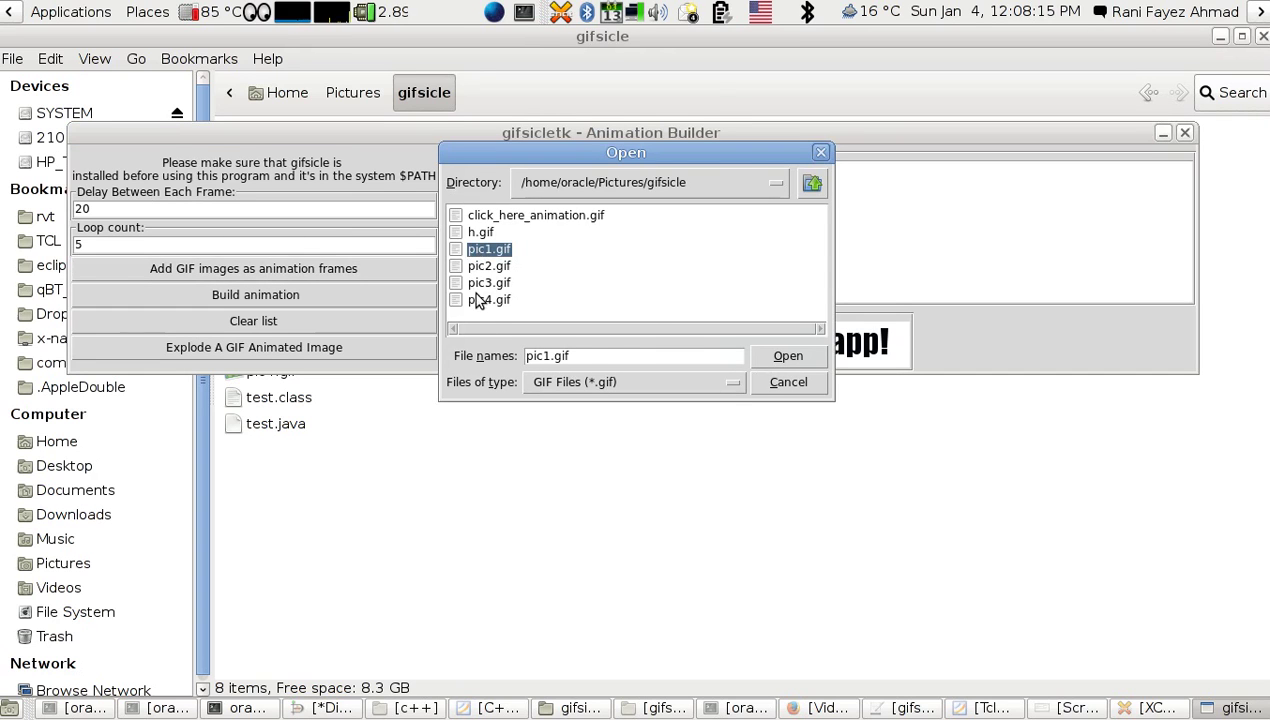
left_click(478, 300, "shift")
left_click(788, 356)
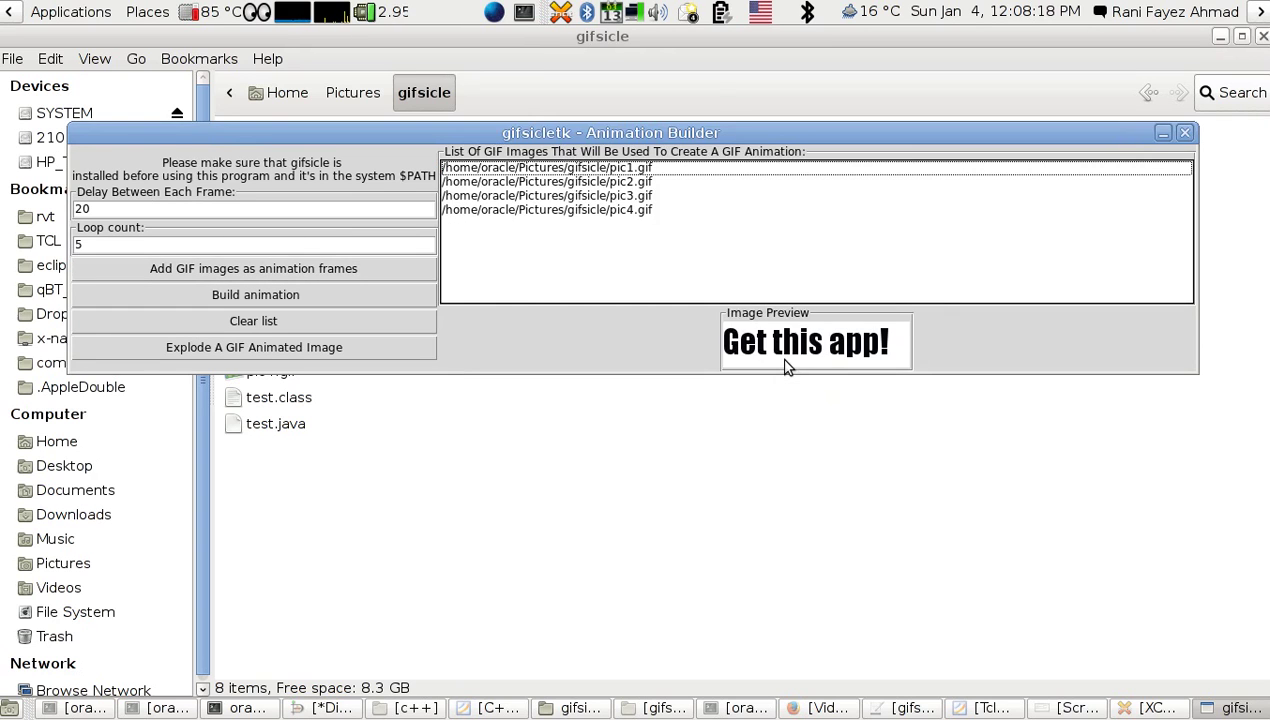